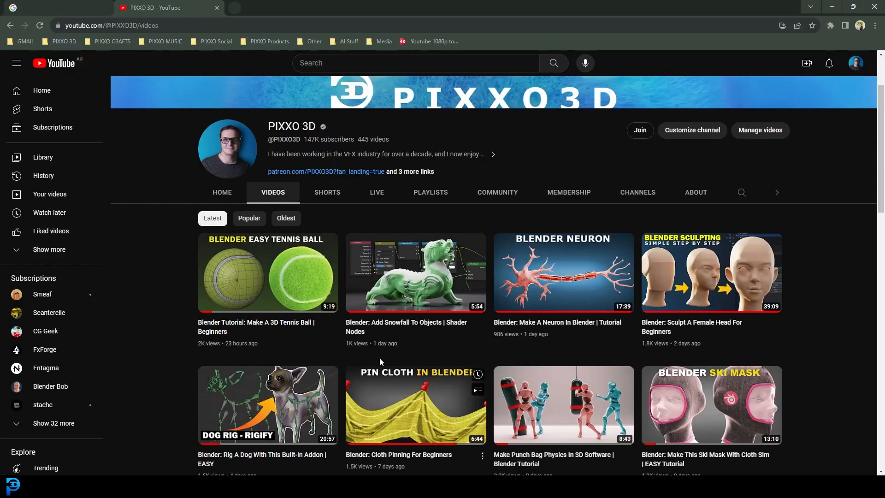
pyautogui.scroll(-3, 271, 290)
pyautogui.moveTo(271, 290)
pyautogui.moveTo(586, 486)
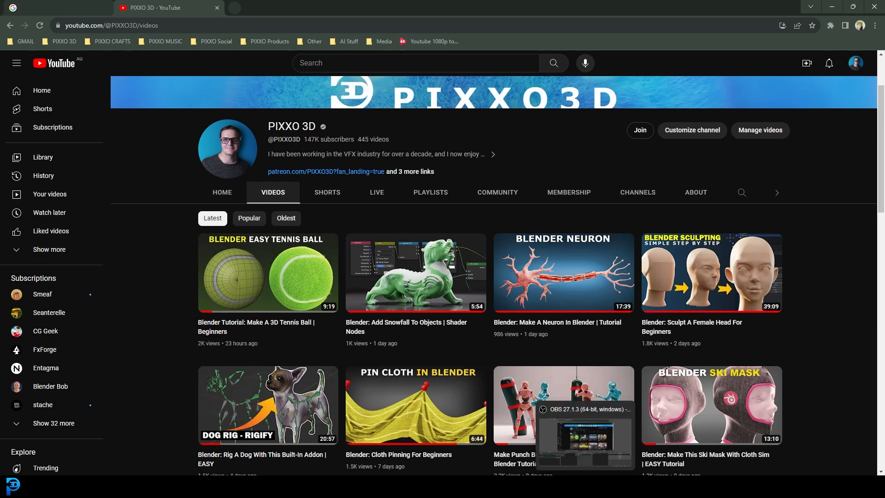
# Step: Switch to Blender and examine the finished soccer ball from several sides in Material Preview shading
pyautogui.click(452, 427)
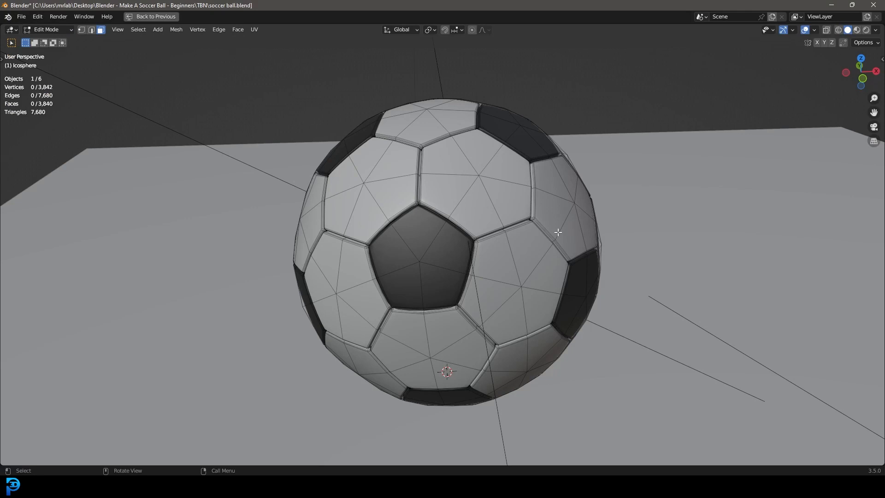
pyautogui.moveTo(557, 232)
pyautogui.mouseDown(button='middle')
pyautogui.moveTo(723, 263)
pyautogui.moveTo(659, 258)
pyautogui.moveTo(703, 259)
pyautogui.mouseUp(button='middle')
pyautogui.press('z')
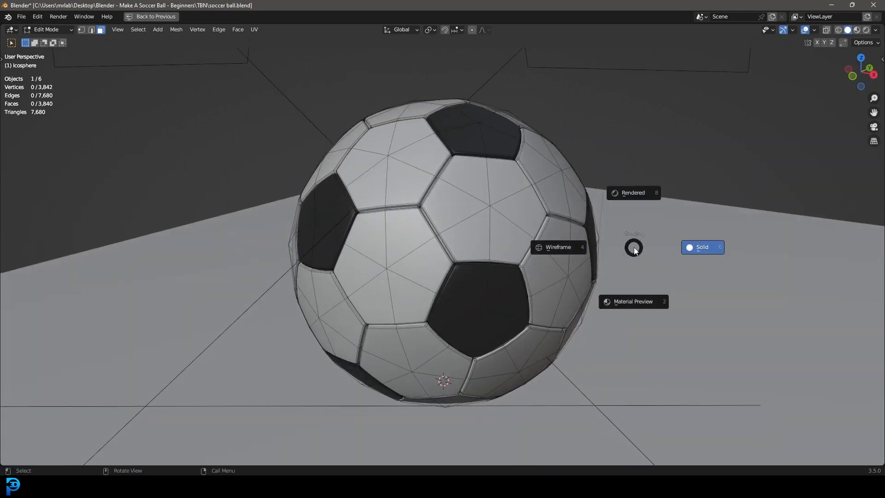
pyautogui.click(635, 277)
pyautogui.scroll(2, 606, 290)
pyautogui.moveTo(606, 290); pyautogui.dragTo(576, 281, button='middle')
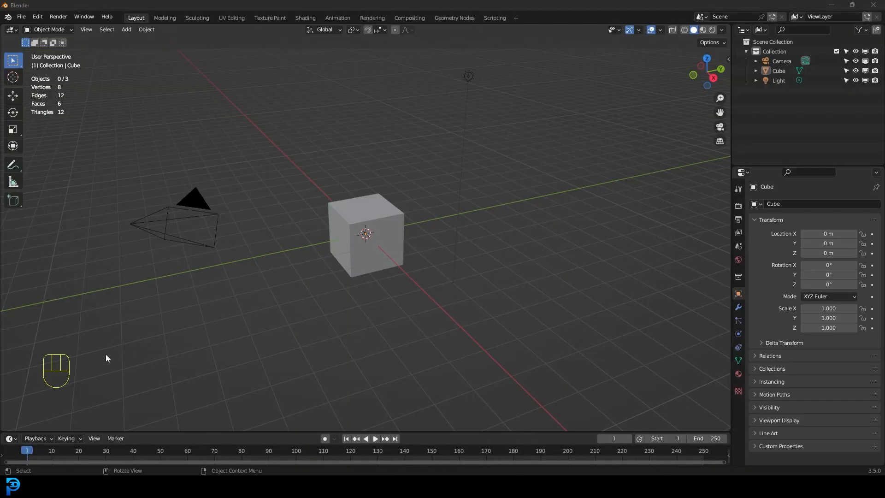
# Step: Delete the default camera, cube and light, and add an ico sphere with its default settings
pyautogui.moveTo(106, 358); pyautogui.dragTo(568, 64)
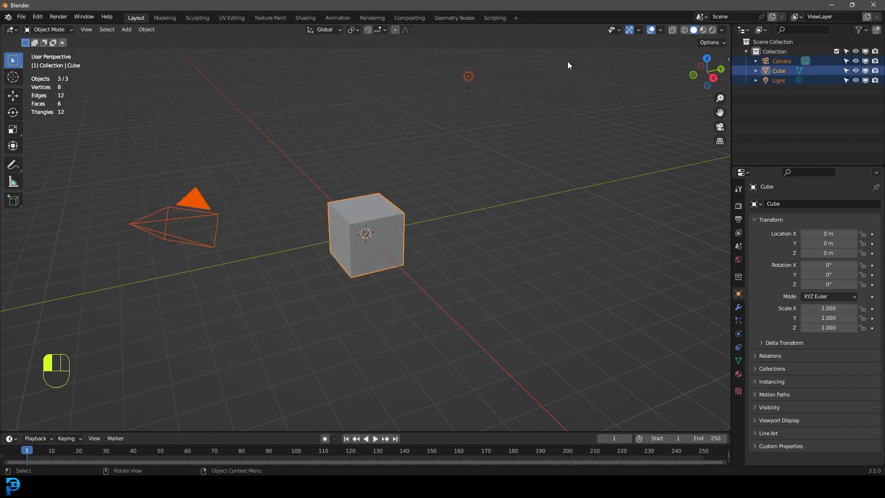
pyautogui.press('Delete')
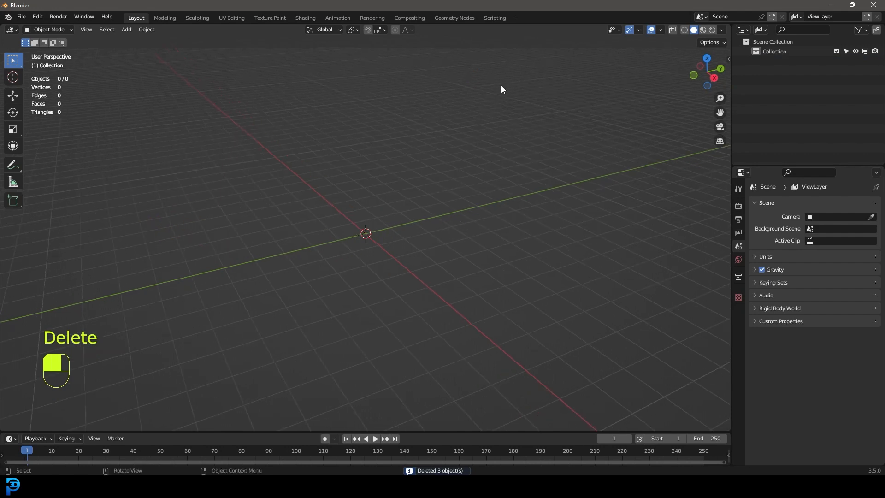
pyautogui.hotkey('shift', 'a')
pyautogui.moveTo(400, 133)
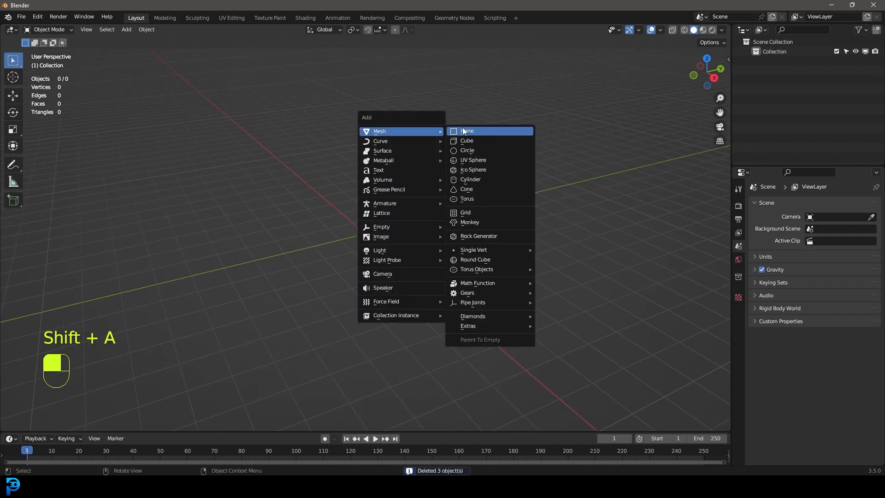
pyautogui.click(485, 170)
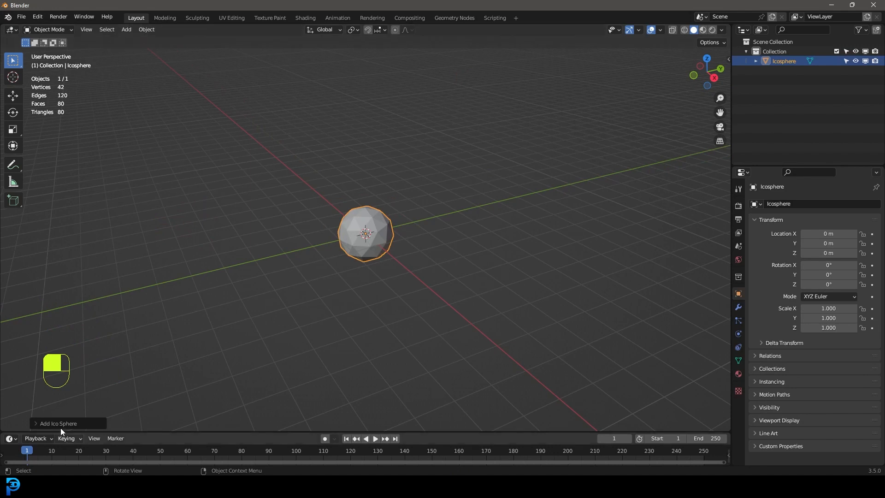
pyautogui.click(40, 424)
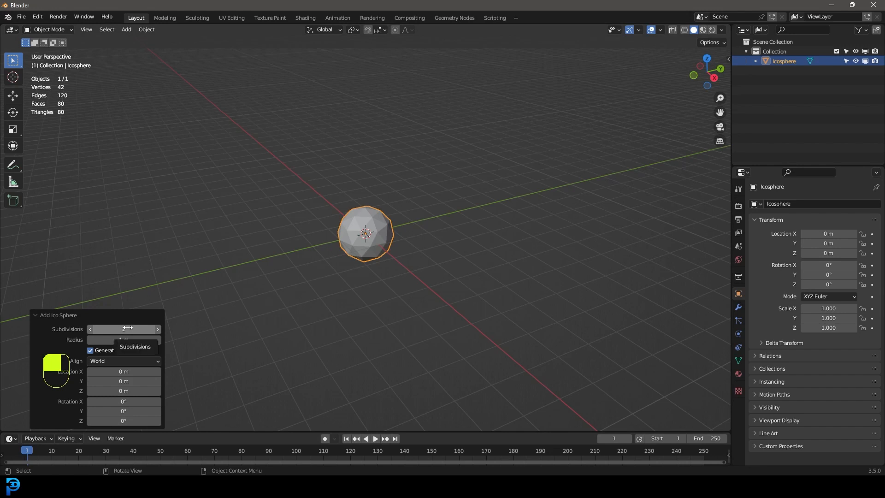
pyautogui.scroll(5, 368, 205)
pyautogui.moveTo(338, 223); pyautogui.dragTo(232, 262, button='middle')
pyautogui.click(40, 317)
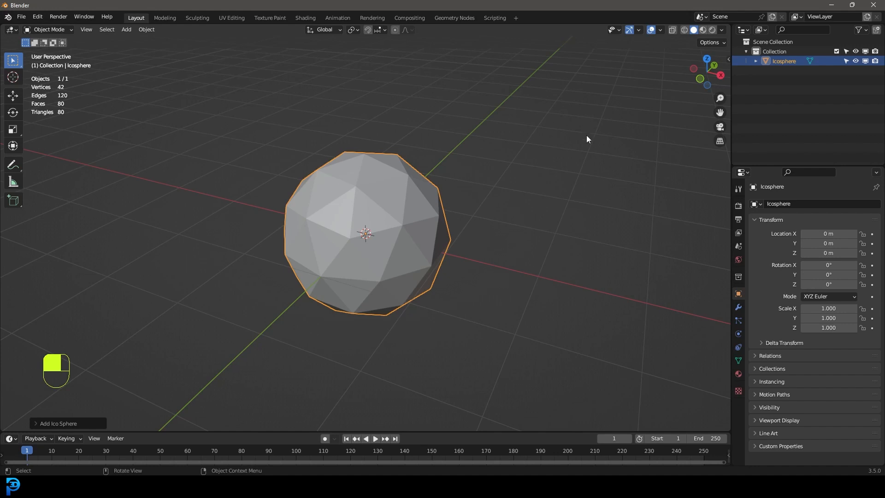
# Step: Add a Subdivision Surface modifier to the ico sphere with viewport level 1 and apply it
pyautogui.click(738, 307)
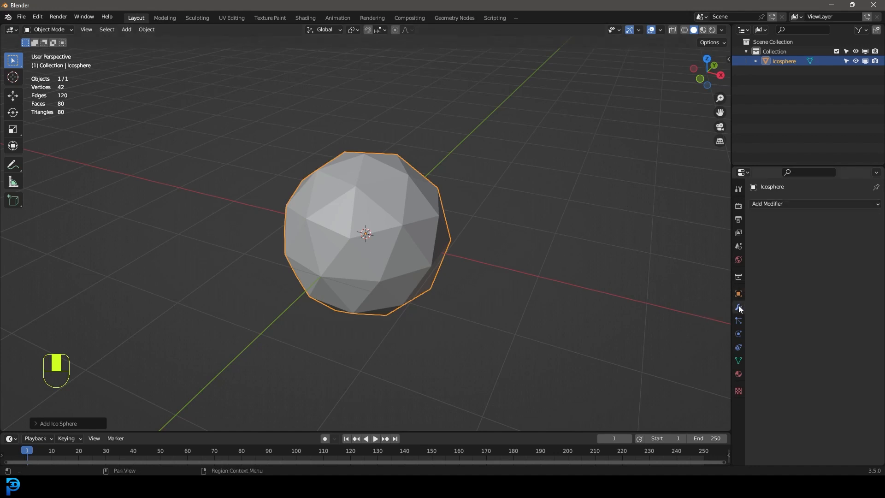
pyautogui.click(766, 204)
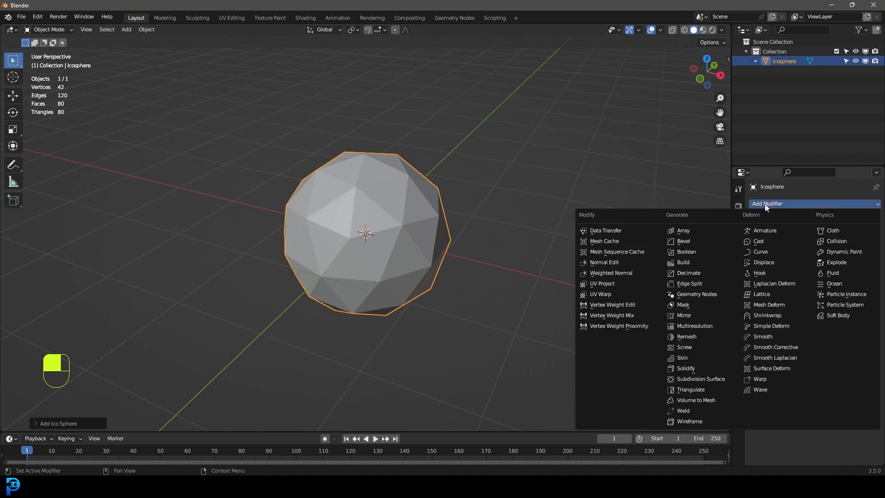
pyautogui.click(717, 379)
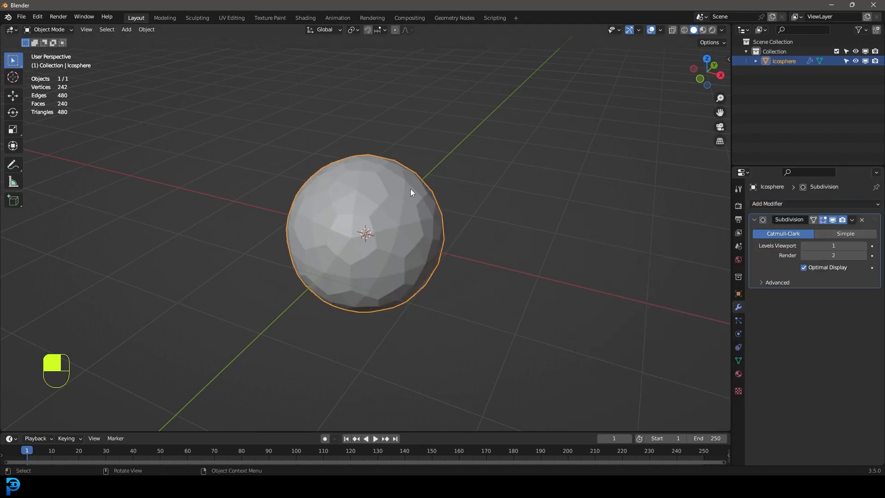
pyautogui.click(852, 220)
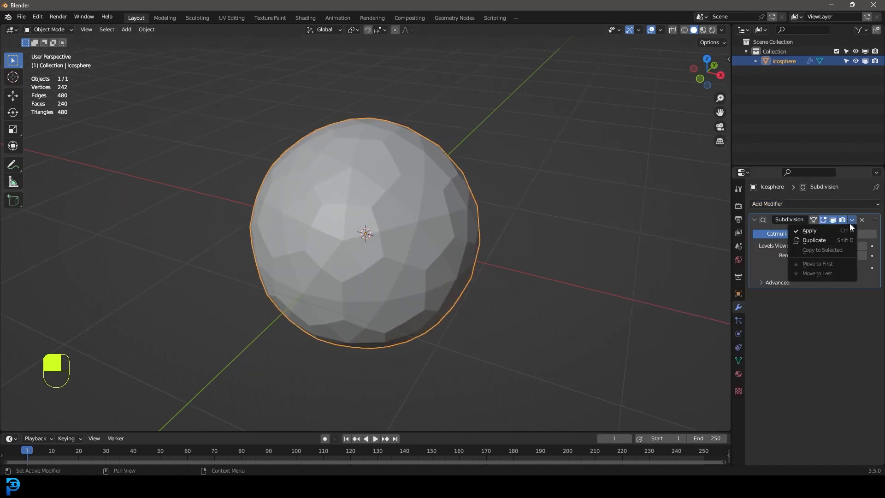
pyautogui.click(813, 230)
# Step: Put the subdivided sphere into Edit Mode with edge selection active
pyautogui.moveTo(333, 188); pyautogui.dragTo(366, 192, button='middle')
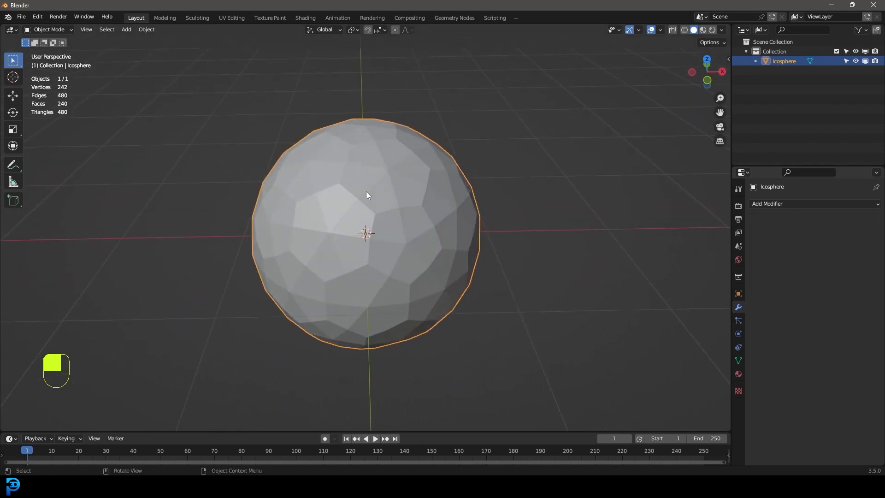
pyautogui.click(40, 29)
pyautogui.click(46, 39)
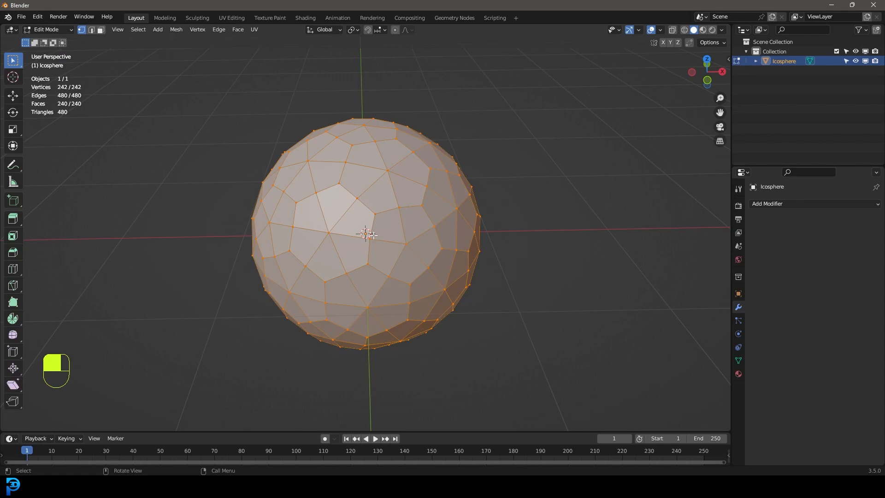
pyautogui.click(92, 30)
pyautogui.moveTo(365, 263); pyautogui.dragTo(343, 258, button='middle')
pyautogui.scroll(2, 400, 229)
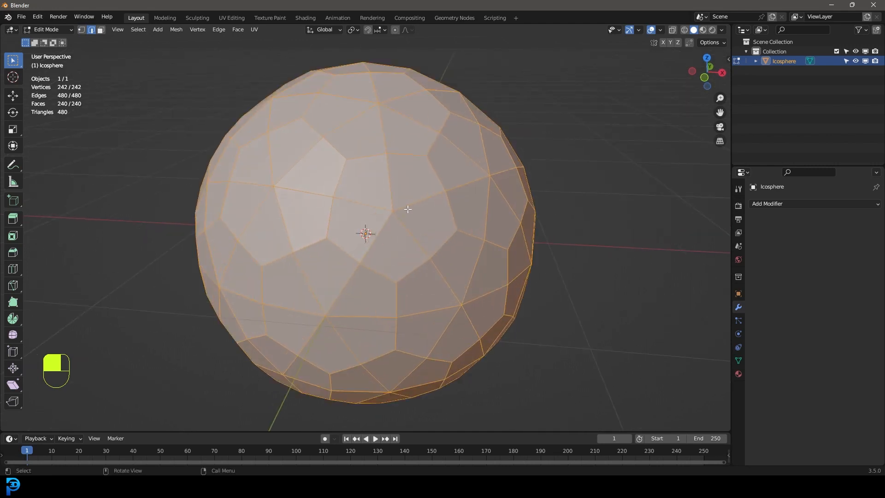
pyautogui.moveTo(376, 170); pyautogui.dragTo(377, 186, button='middle')
# Step: Select the ten edges that outline one pentagon on the front of the sphere
pyautogui.click(342, 230)
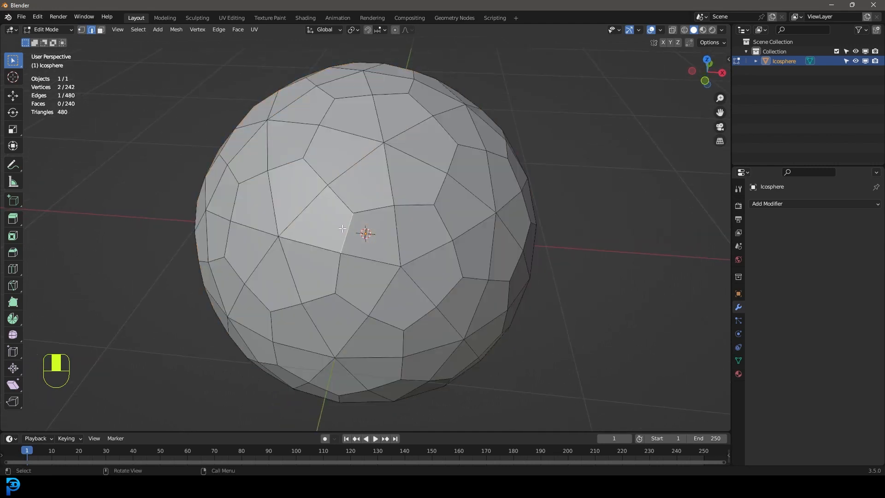
pyautogui.moveTo(410, 319); pyautogui.dragTo(423, 296, button='middle')
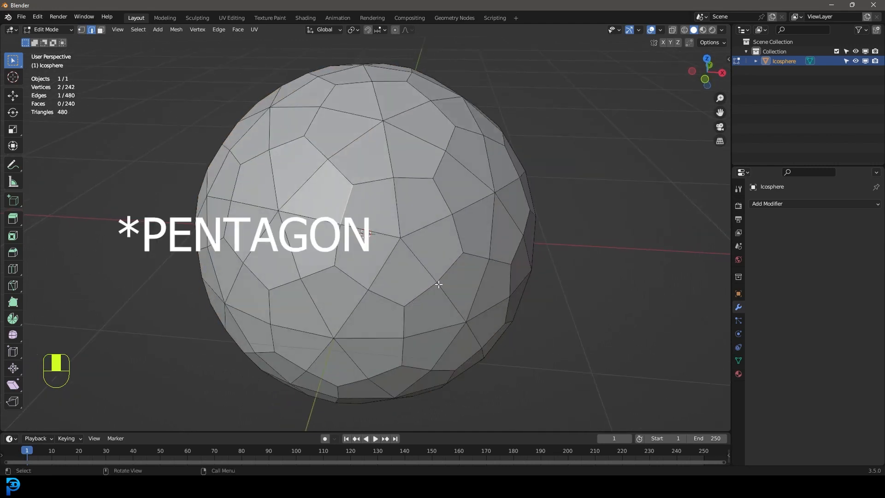
pyautogui.moveTo(357, 180); pyautogui.dragTo(390, 201, button='middle')
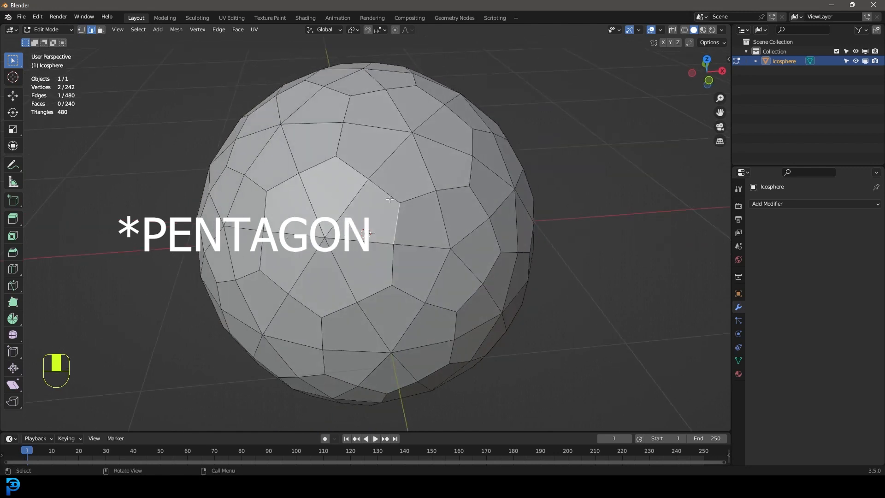
pyautogui.moveTo(408, 252); pyautogui.dragTo(386, 252, button='middle')
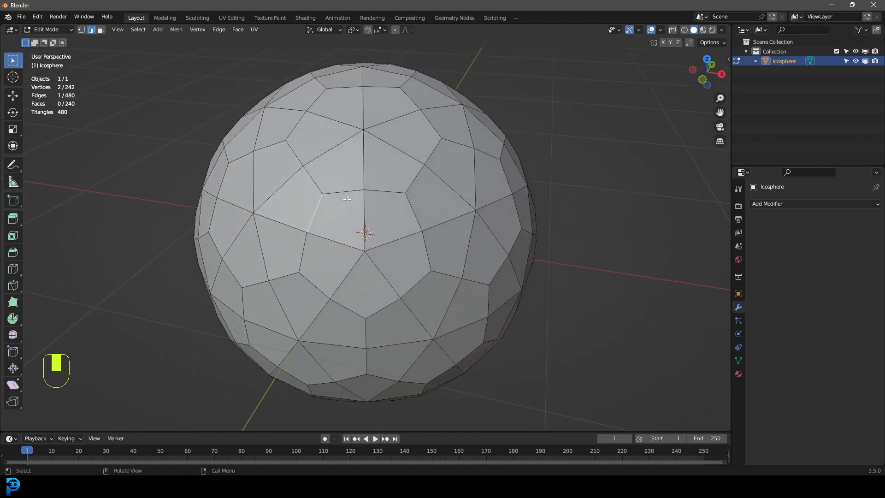
pyautogui.keyDown('shift'); pyautogui.click(346, 193); pyautogui.keyUp('shift')
pyautogui.keyDown('shift'); pyautogui.click(384, 191); pyautogui.keyUp('shift')
pyautogui.keyDown('shift'); pyautogui.click(414, 210); pyautogui.keyUp('shift')
pyautogui.keyDown('shift'); pyautogui.click(425, 248); pyautogui.keyUp('shift')
pyautogui.keyDown('shift'); pyautogui.click(417, 284); pyautogui.keyUp('shift')
pyautogui.keyDown('shift'); pyautogui.click(381, 309); pyautogui.keyUp('shift')
pyautogui.keyDown('shift'); pyautogui.click(347, 308); pyautogui.keyUp('shift')
pyautogui.keyDown('shift'); pyautogui.click(315, 286); pyautogui.keyUp('shift')
pyautogui.keyDown('shift'); pyautogui.click(302, 253); pyautogui.keyUp('shift')
# Step: Check the selected pentagon outline in wireframe shading and return to solid shading
pyautogui.moveTo(337, 248); pyautogui.dragTo(347, 244, button='middle')
pyautogui.press('z')
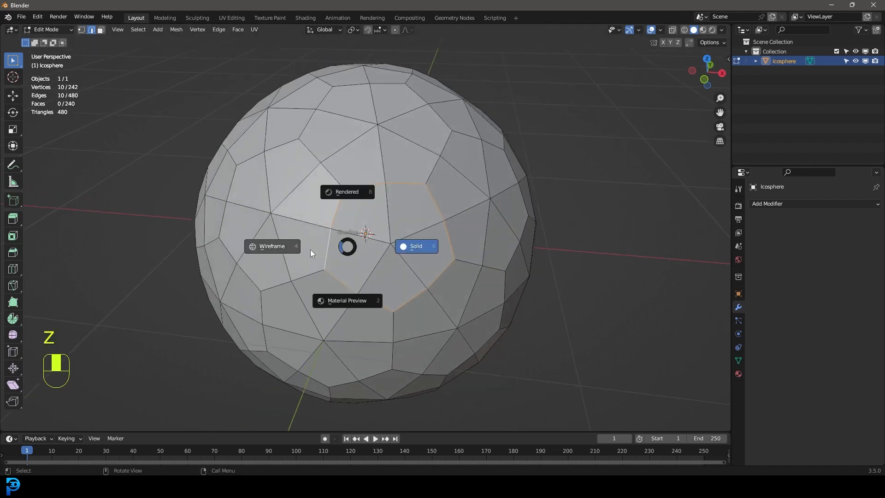
pyautogui.click(305, 249)
pyautogui.press('z')
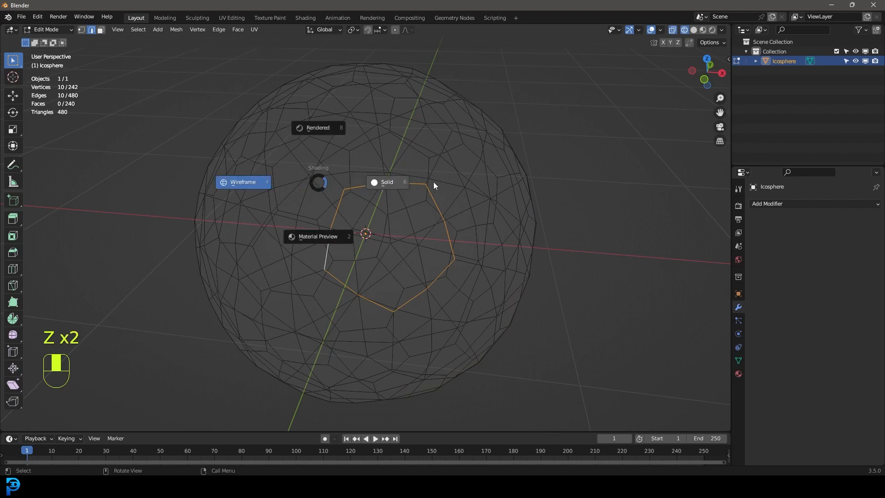
pyautogui.click(433, 181)
pyautogui.moveTo(470, 241)
pyautogui.mouseDown(button='middle')
pyautogui.moveTo(416, 230)
pyautogui.moveTo(470, 237)
pyautogui.moveTo(458, 243)
pyautogui.mouseUp(button='middle')
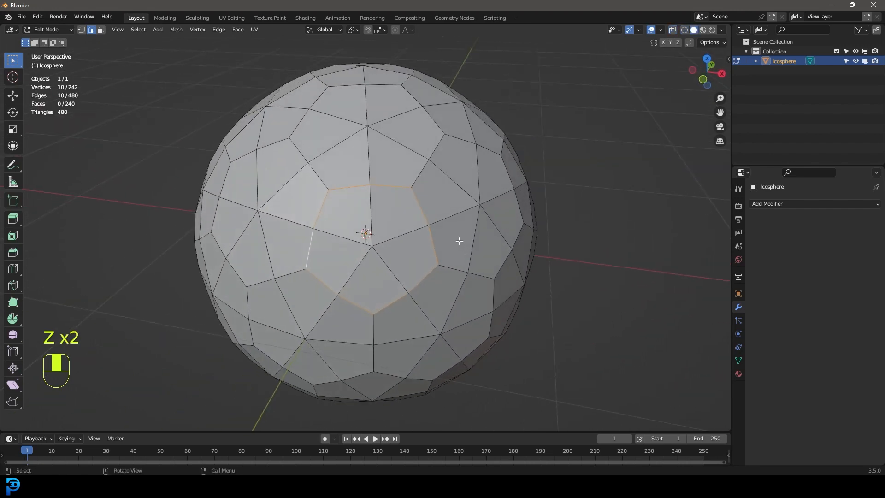
pyautogui.scroll(2, 455, 233)
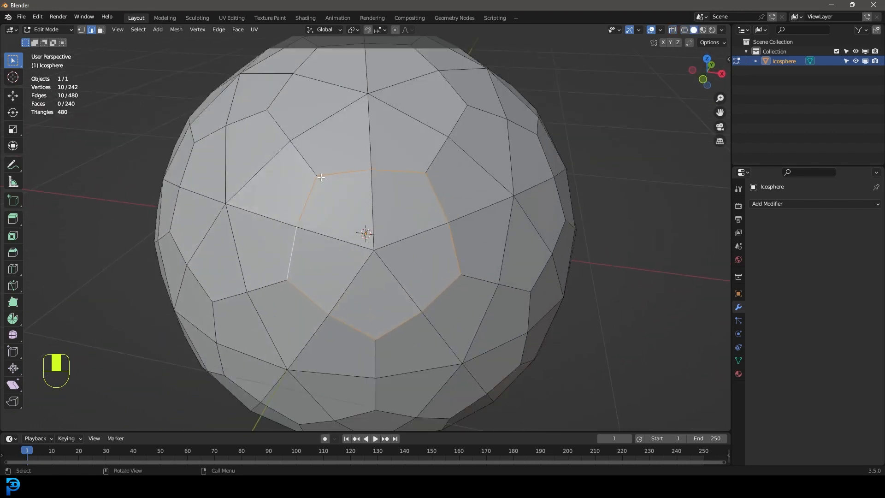
# Step: Extend the selection to all edges with similar face angles
pyautogui.click(144, 30)
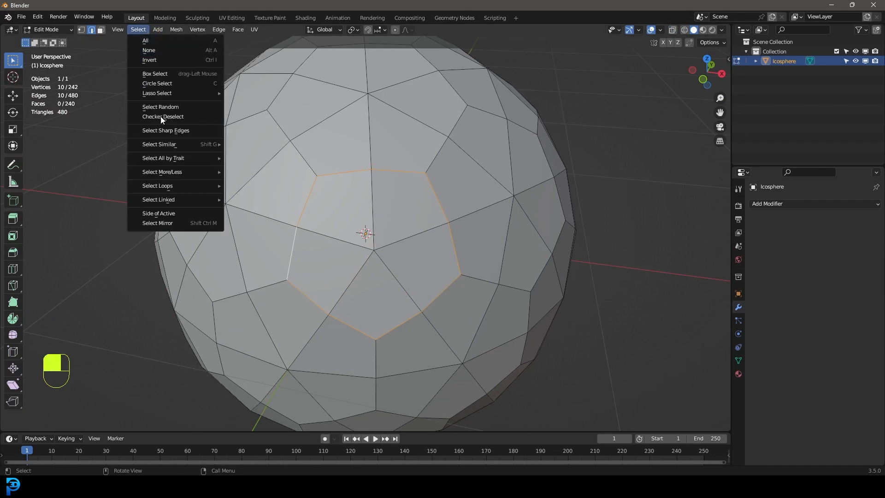
pyautogui.moveTo(164, 144)
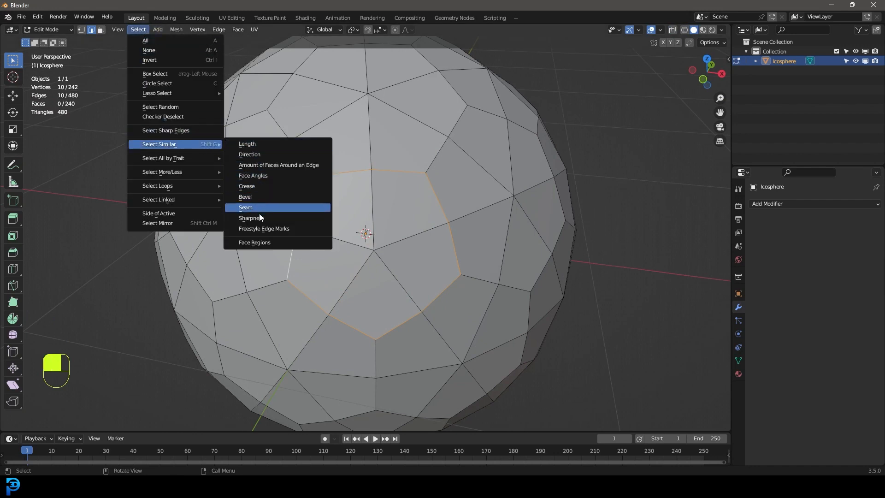
pyautogui.click(259, 179)
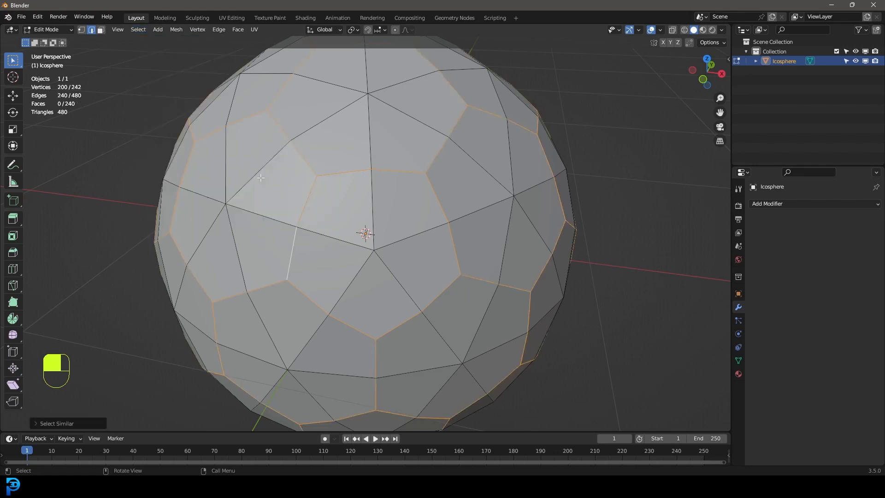
# Step: Examine the selected pentagon and hexagon outlines around the whole sphere in wireframe and solid shading
pyautogui.scroll(-3, 261, 178)
pyautogui.moveTo(330, 186); pyautogui.dragTo(457, 193, button='middle')
pyautogui.press('z')
pyautogui.click(324, 189)
pyautogui.press('z')
pyautogui.click(542, 194)
pyautogui.moveTo(542, 194)
pyautogui.mouseDown(button='middle')
pyautogui.moveTo(434, 197)
pyautogui.moveTo(415, 215)
pyautogui.mouseUp(button='middle')
pyautogui.scroll(2, 415, 215)
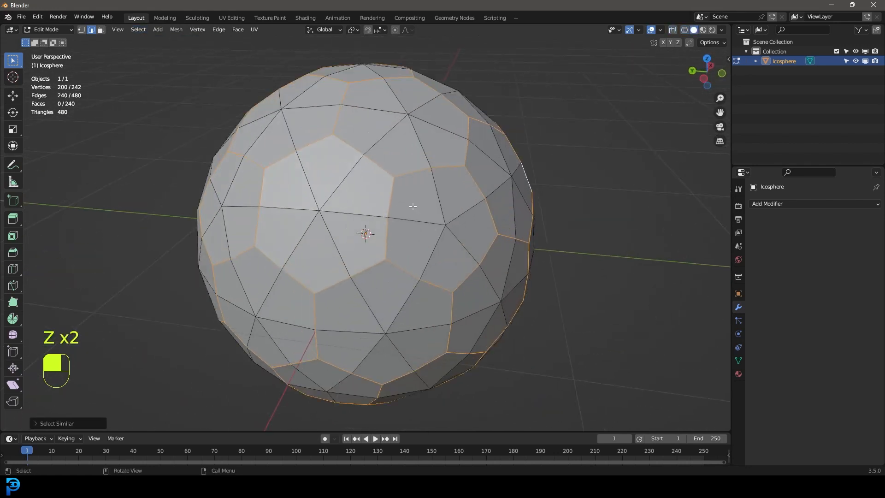
pyautogui.moveTo(420, 110); pyautogui.dragTo(381, 156, button='middle')
pyautogui.moveTo(445, 225); pyautogui.dragTo(424, 164, button='middle')
pyautogui.moveTo(305, 190); pyautogui.dragTo(463, 215, button='middle')
pyautogui.scroll(1, 463, 215)
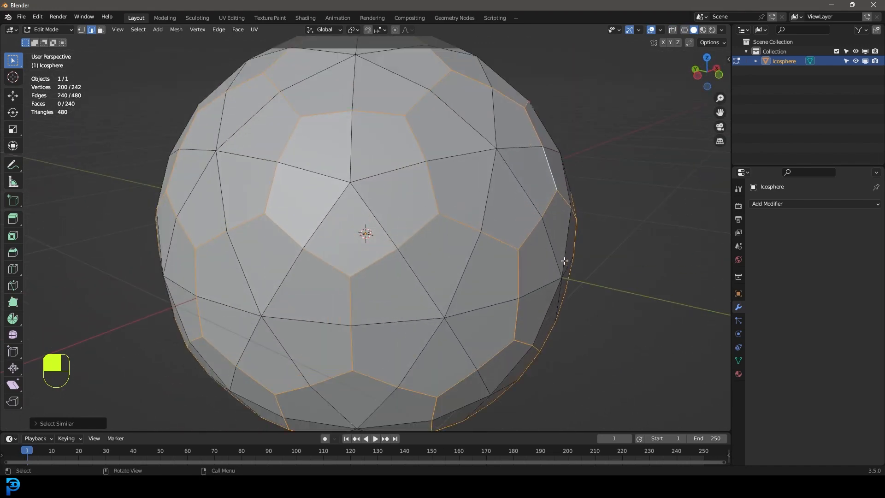
# Step: Bevel the selected panel outline edges about 0.01 m wide with 2 segments
pyautogui.hotkey('ctrl', 'b')
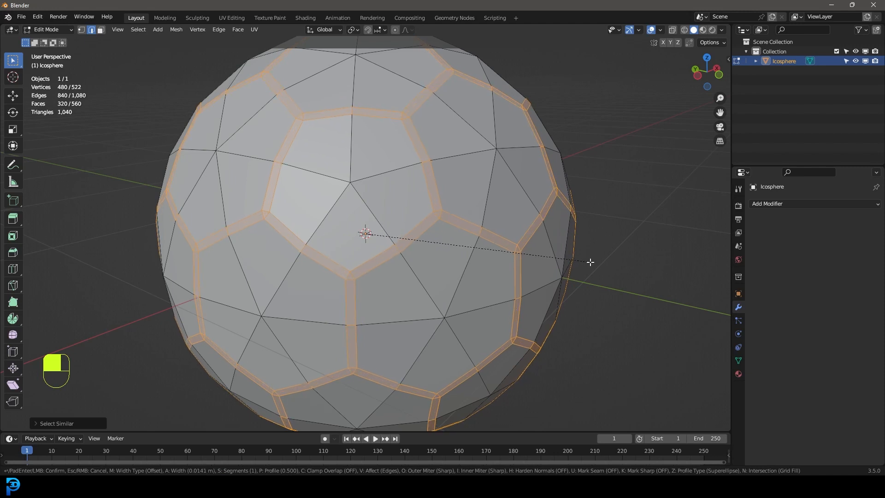
pyautogui.scroll(1, 582, 253)
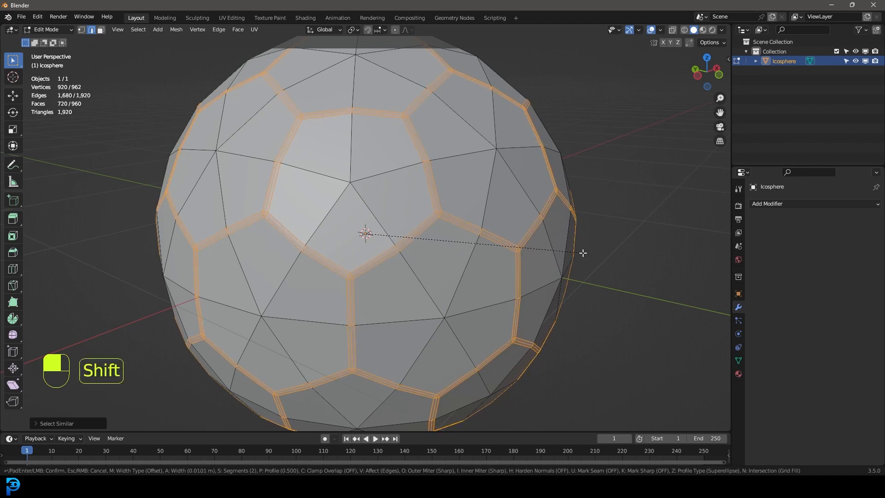
pyautogui.click(582, 252)
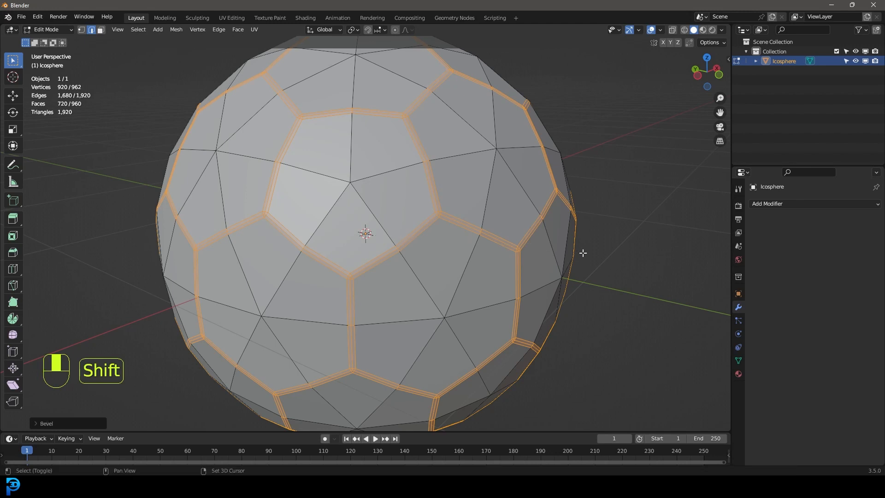
# Step: Shrink the selection to only the centre edges of the beveled seams
pyautogui.scroll(-3, 498, 264)
pyautogui.moveTo(497, 264)
pyautogui.mouseDown(button='middle')
pyautogui.moveTo(498, 257)
pyautogui.moveTo(490, 269)
pyautogui.mouseUp(button='middle')
pyautogui.scroll(5, 490, 269)
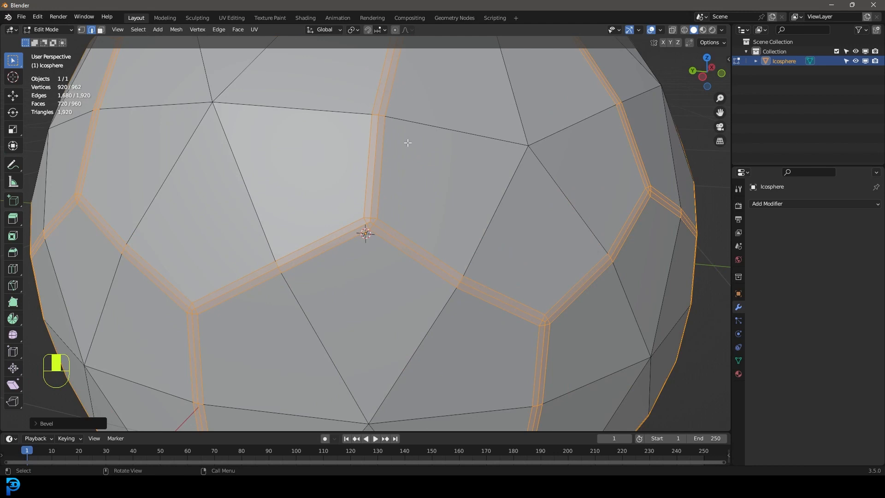
pyautogui.press('ctrl+KP_Subtract')
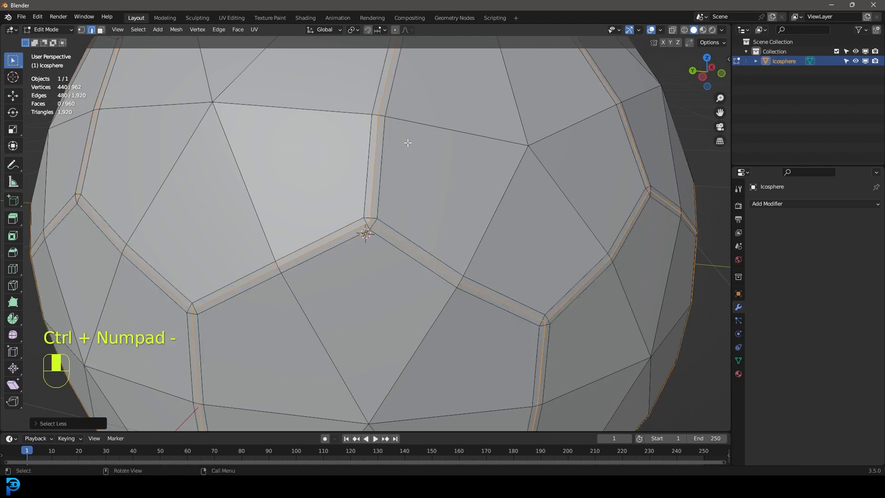
# Step: Inspect the selected seam centre edges in wireframe shading, and return to a close solid view
pyautogui.press('z')
pyautogui.hotkey('ctrl', 'z')
pyautogui.press('z')
pyautogui.click(340, 130)
pyautogui.scroll(-4, 374, 154)
pyautogui.moveTo(374, 155)
pyautogui.mouseDown(button='middle')
pyautogui.moveTo(432, 191)
pyautogui.moveTo(389, 189)
pyautogui.mouseUp(button='middle')
pyautogui.press('z')
pyautogui.click(456, 191)
pyautogui.scroll(6, 482, 207)
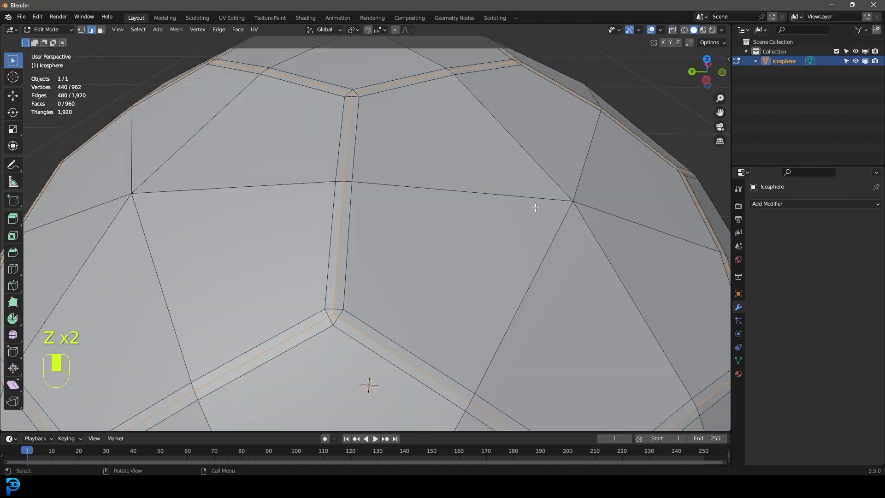
# Step: Sink the seam centre edges inward with Shrink/Fatten to form grooves between the panels, and clear the selection
pyautogui.hotkey('alt', 's')
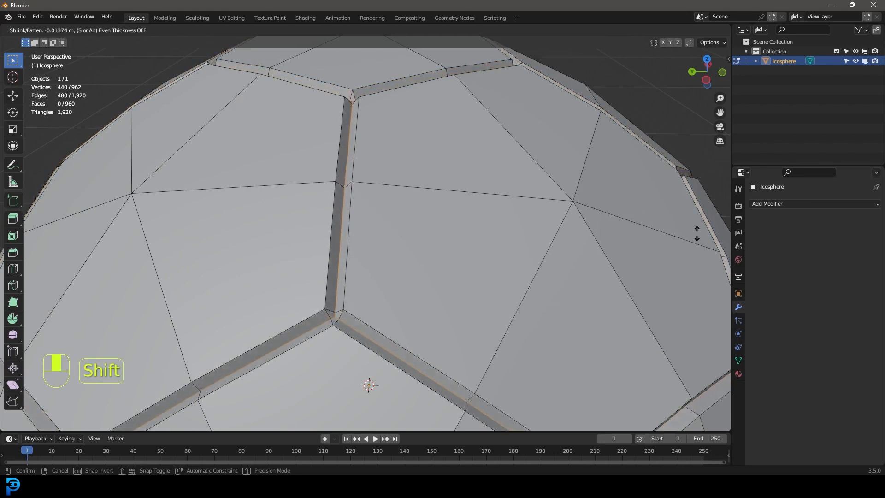
pyautogui.click(2, 238)
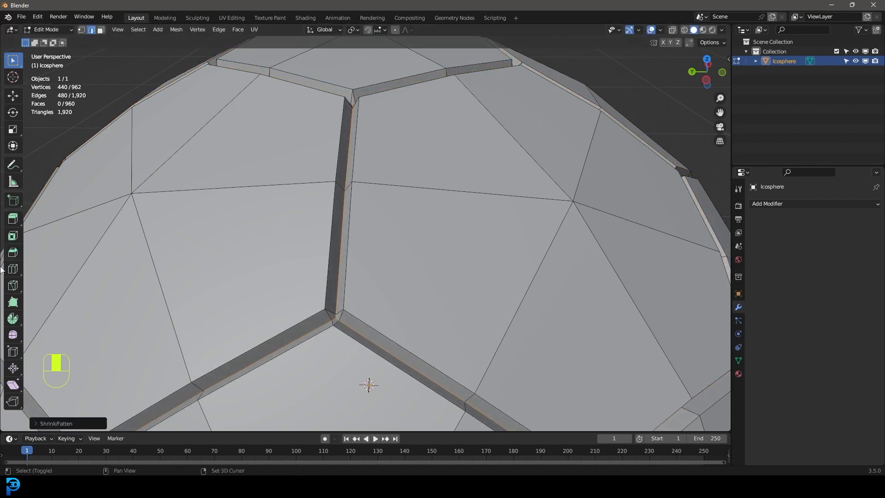
pyautogui.scroll(-8, 404, 236)
pyautogui.hotkey('alt', 'a')
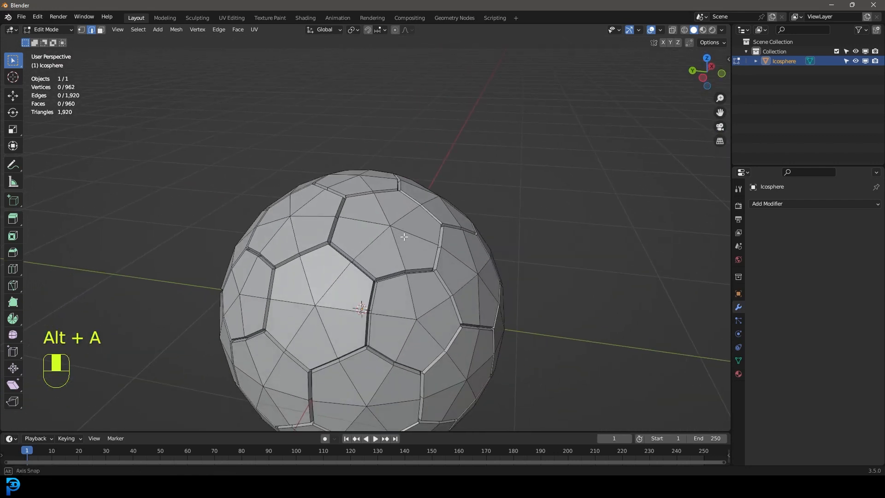
# Step: Select the twelve outer rim edges around one hexagon panel and check the selected outline in wireframe and solid shading
pyautogui.scroll(7, 369, 313)
pyautogui.keyDown('shift'); pyautogui.click(370, 316); pyautogui.keyUp('shift')
pyautogui.keyDown('shift'); pyautogui.click(313, 307); pyautogui.keyUp('shift')
pyautogui.keyDown('shift'); pyautogui.click(253, 239); pyautogui.keyUp('shift')
pyautogui.keyDown('shift'); pyautogui.click(231, 170); pyautogui.keyUp('shift')
pyautogui.keyDown('shift'); pyautogui.click(262, 123); pyautogui.keyUp('shift')
pyautogui.keyDown('shift'); pyautogui.click(322, 97); pyautogui.keyUp('shift')
pyautogui.keyDown('shift'); pyautogui.click(399, 96); pyautogui.keyUp('shift')
pyautogui.keyDown('shift'); pyautogui.click(458, 118); pyautogui.keyUp('shift')
pyautogui.keyDown('shift'); pyautogui.click(501, 152); pyautogui.keyUp('shift')
pyautogui.keyDown('shift'); pyautogui.click(543, 214); pyautogui.keyUp('shift')
pyautogui.keyDown('shift'); pyautogui.click(536, 274); pyautogui.keyUp('shift')
pyautogui.keyDown('shift'); pyautogui.click(488, 299); pyautogui.keyUp('shift')
pyautogui.scroll(-5, 487, 299)
pyautogui.press('z')
pyautogui.click(413, 294)
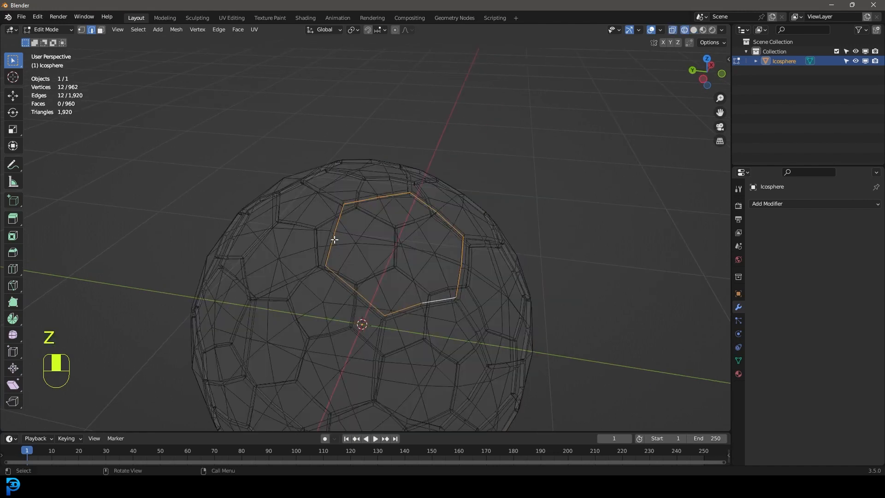
pyautogui.moveTo(433, 272)
pyautogui.mouseDown(button='middle')
pyautogui.moveTo(391, 273)
pyautogui.moveTo(436, 269)
pyautogui.mouseUp(button='middle')
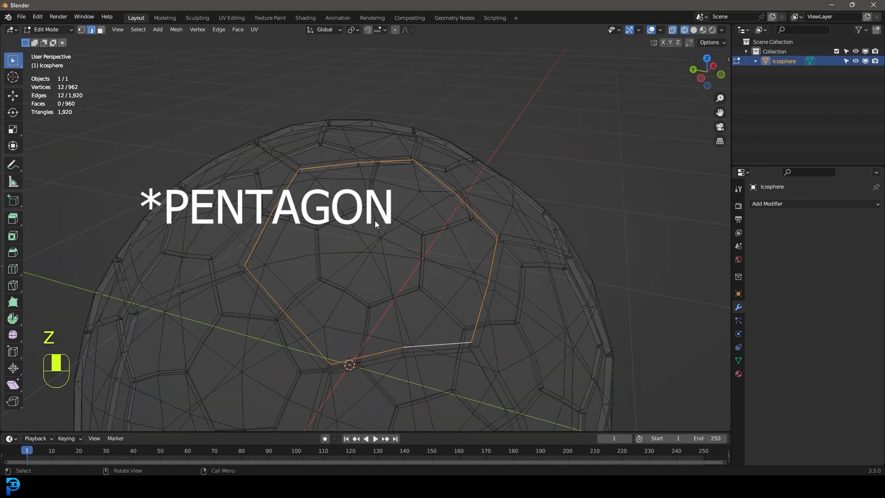
pyautogui.press('z')
pyautogui.moveTo(443, 223); pyautogui.dragTo(454, 220, button='middle')
# Step: Extend the selection to all panel rim edges by similar face angles, checking it in wireframe before returning to solid shading
pyautogui.click(143, 29)
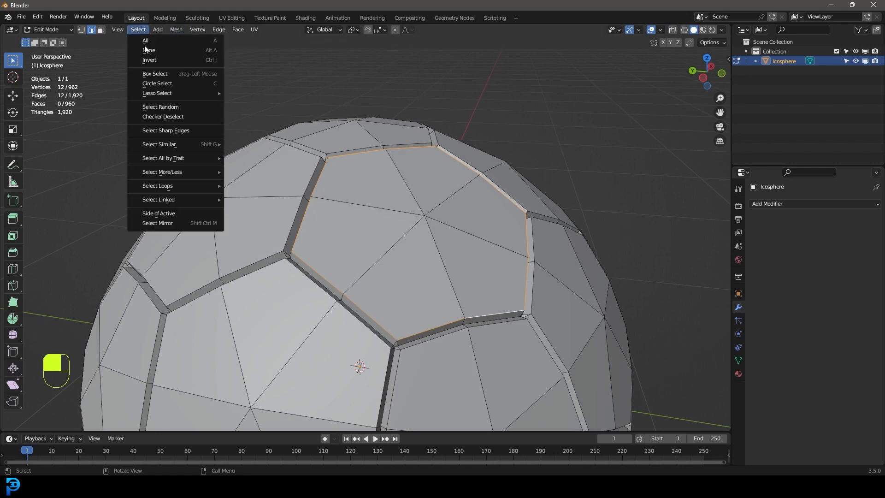
pyautogui.moveTo(172, 147)
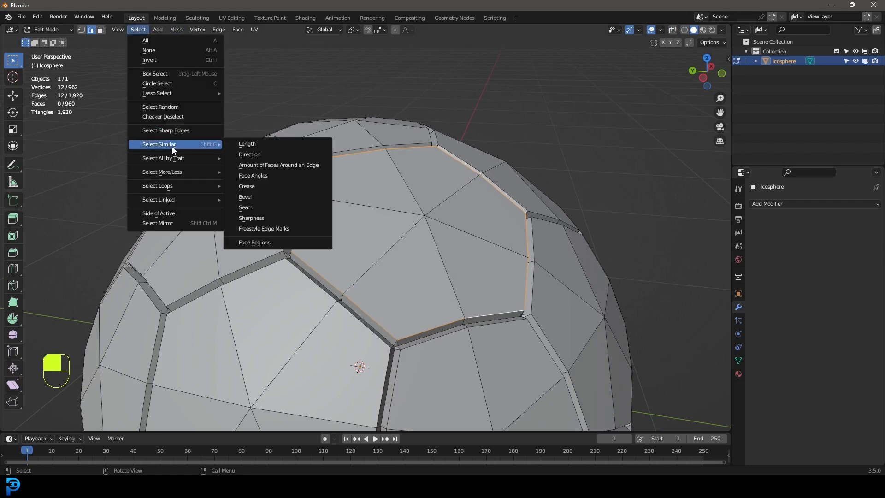
pyautogui.click(274, 176)
pyautogui.scroll(-6, 399, 167)
pyautogui.press('z')
pyautogui.click(352, 171)
pyautogui.moveTo(374, 185)
pyautogui.mouseDown(button='middle')
pyautogui.moveTo(419, 203)
pyautogui.moveTo(435, 196)
pyautogui.mouseUp(button='middle')
pyautogui.press('z')
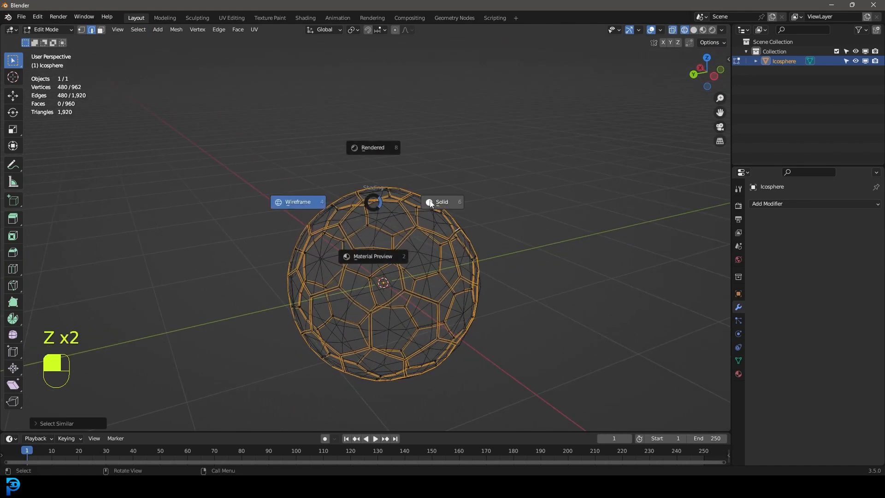
pyautogui.click(299, 199)
pyautogui.scroll(6, 507, 212)
pyautogui.scroll(2, 526, 217)
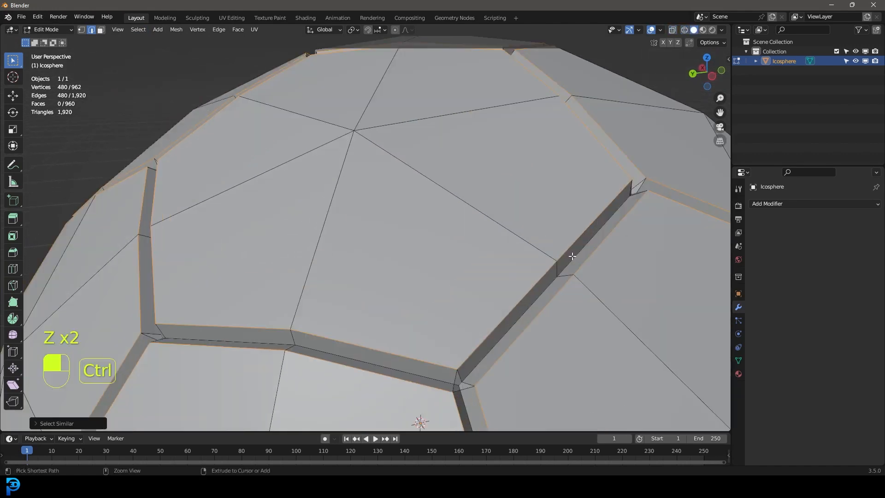
# Step: Bevel the selected panel rim edges about 0.007 m wide with 2 segments and inspect the ball from several sides
pyautogui.hotkey('ctrl', 'b')
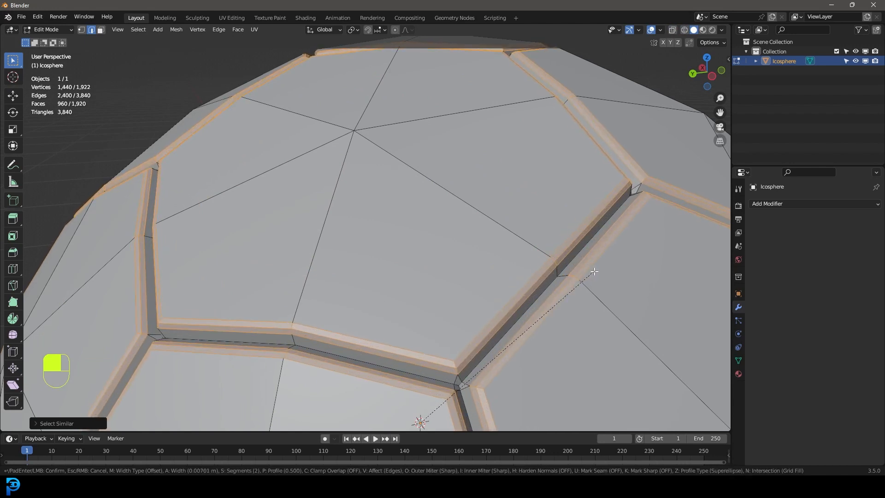
pyautogui.click(594, 272)
pyautogui.scroll(-6, 409, 387)
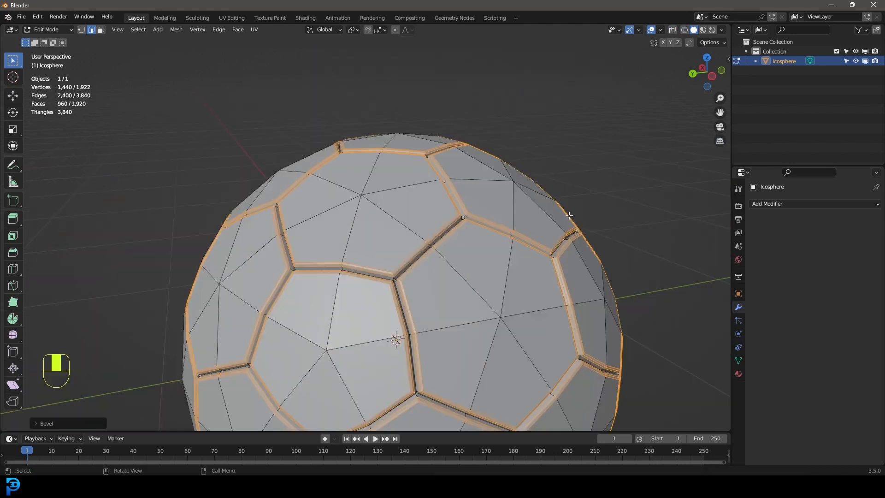
pyautogui.moveTo(414, 258); pyautogui.dragTo(461, 169, button='middle')
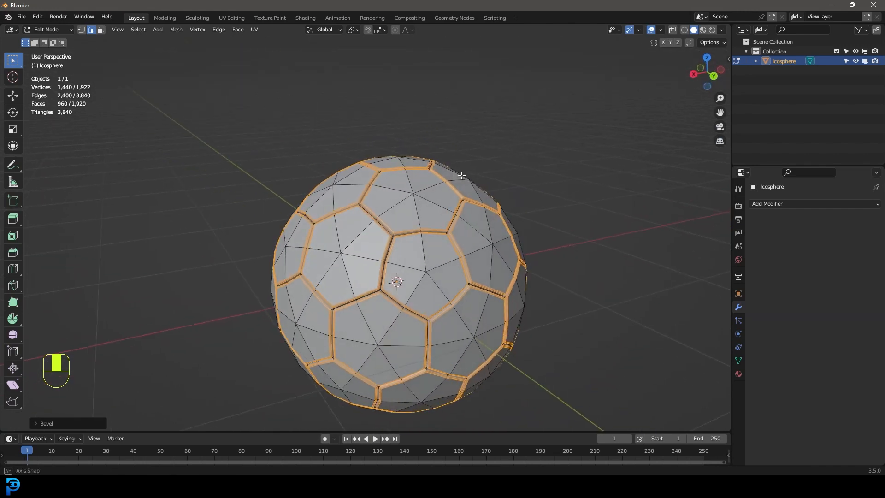
pyautogui.moveTo(393, 209); pyautogui.dragTo(456, 261, button='middle')
pyautogui.scroll(4, 496, 285)
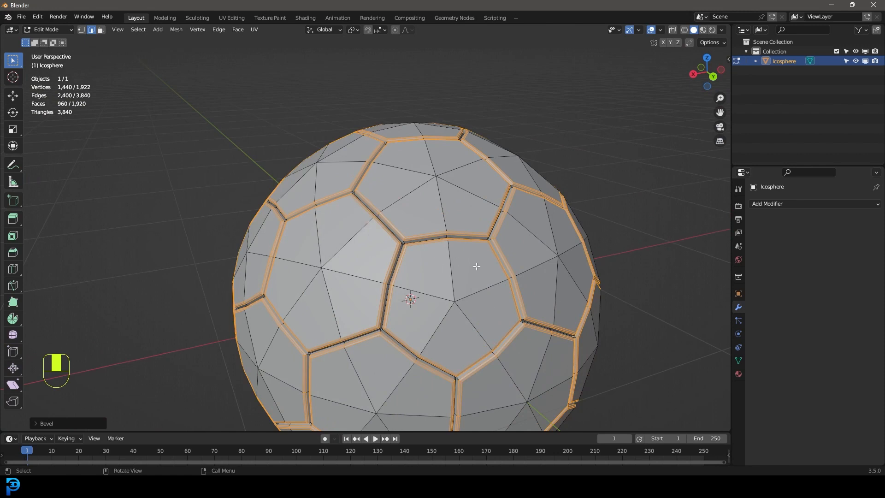
# Step: Add a new material to the ball and name it WHite
pyautogui.click(739, 374)
pyautogui.click(876, 204)
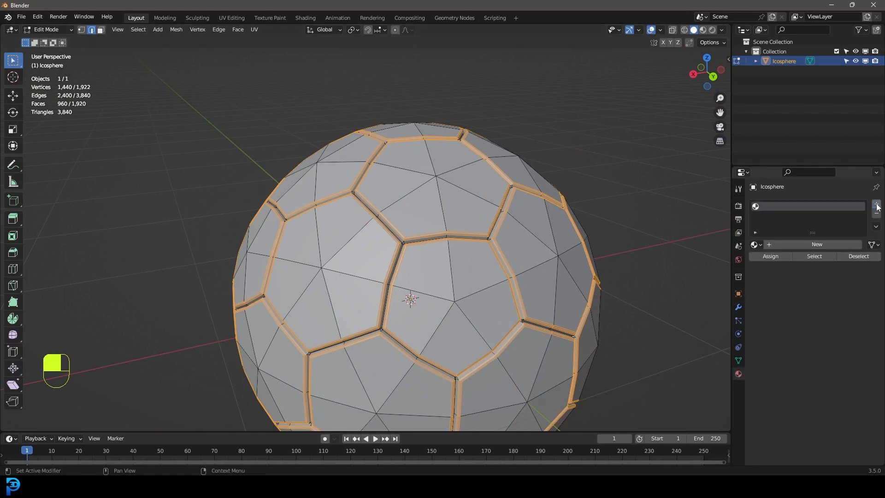
pyautogui.click(804, 243)
pyautogui.doubleClick(808, 245)
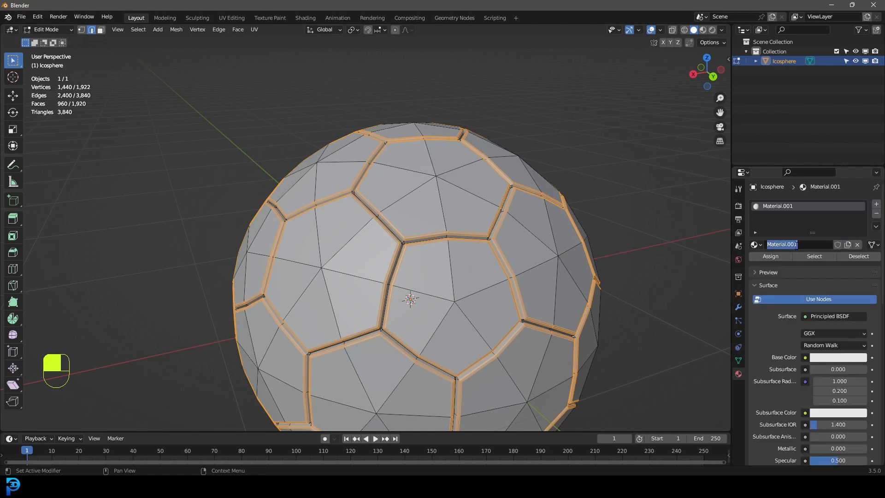
pyautogui.write('WHite')
pyautogui.press('Return')
# Step: Switch to face selection mode and clear the current selection
pyautogui.moveTo(251, 142); pyautogui.dragTo(318, 173, button='middle')
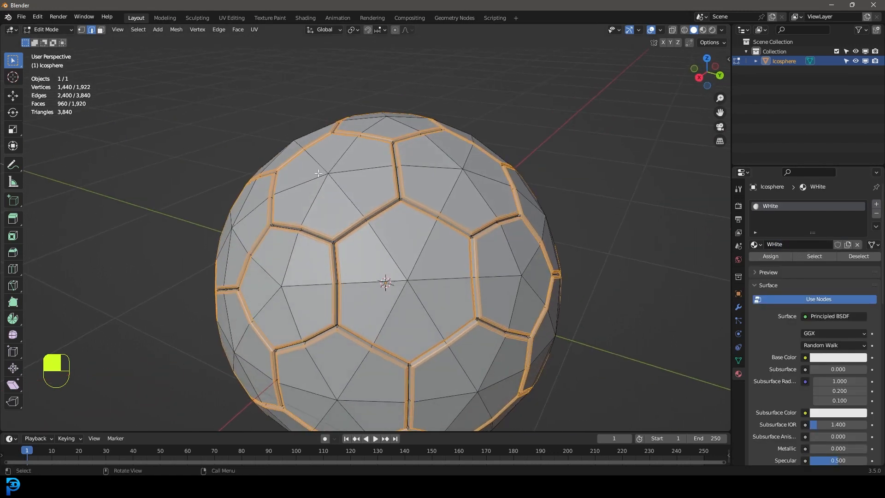
pyautogui.scroll(1, 414, 255)
pyautogui.moveTo(414, 255); pyautogui.dragTo(529, 284, button='middle')
pyautogui.click(101, 30)
pyautogui.hotkey('alt', 'a')
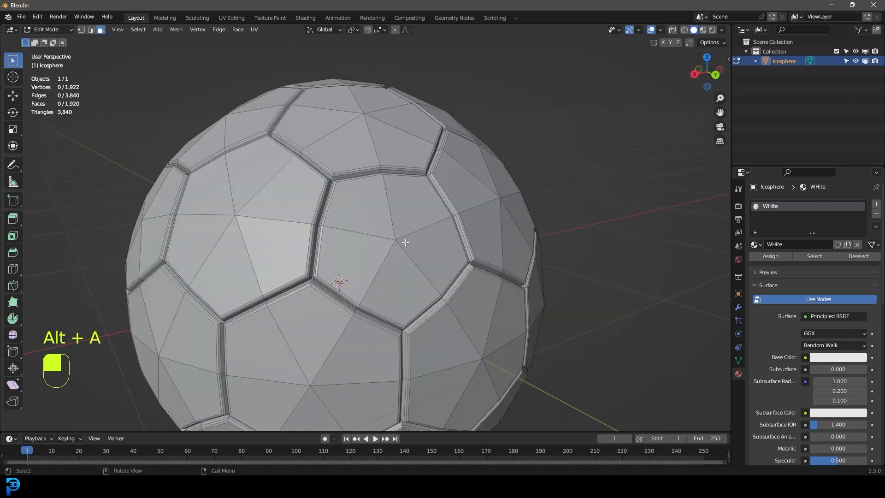
pyautogui.scroll(-2, 406, 242)
pyautogui.moveTo(405, 242); pyautogui.dragTo(414, 252, button='middle')
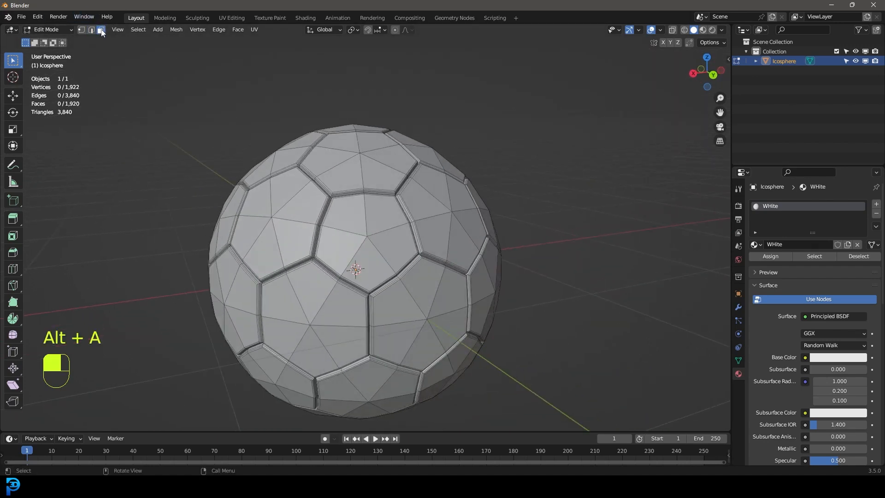
# Step: Select the five triangular faces that make up one pentagon panel
pyautogui.scroll(4, 360, 217)
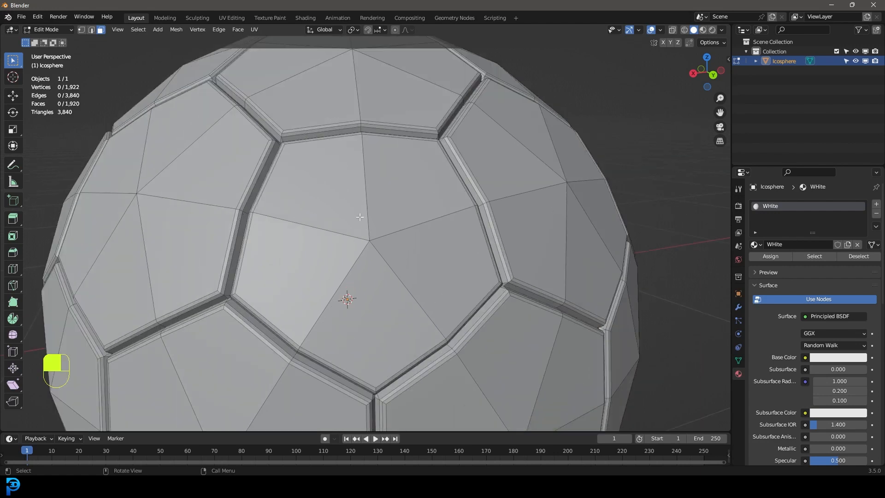
pyautogui.keyDown('shift'); pyautogui.click(347, 210); pyautogui.keyUp('shift')
pyautogui.keyDown('shift'); pyautogui.click(288, 272); pyautogui.keyUp('shift')
pyautogui.keyDown('shift'); pyautogui.click(369, 313); pyautogui.keyUp('shift')
pyautogui.keyDown('shift'); pyautogui.click(422, 259); pyautogui.keyUp('shift')
pyautogui.keyDown('shift'); pyautogui.click(414, 199); pyautogui.keyUp('shift')
pyautogui.scroll(-3, 416, 214)
pyautogui.moveTo(418, 228)
pyautogui.mouseDown(button='middle')
pyautogui.moveTo(443, 235)
pyautogui.moveTo(425, 240)
pyautogui.mouseUp(button='middle')
pyautogui.scroll(1, 442, 235)
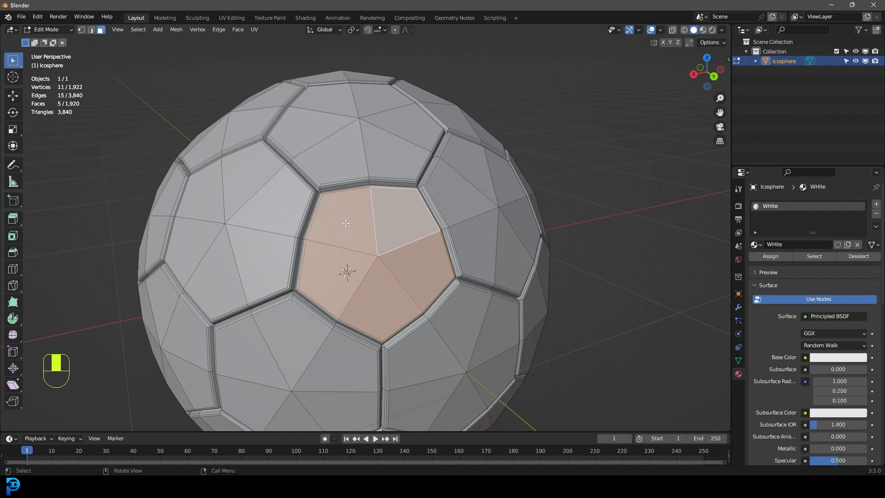
pyautogui.scroll(1, 346, 224)
pyautogui.scroll(-3, 390, 268)
pyautogui.moveTo(326, 268); pyautogui.dragTo(385, 266, button='middle')
pyautogui.scroll(2, 386, 266)
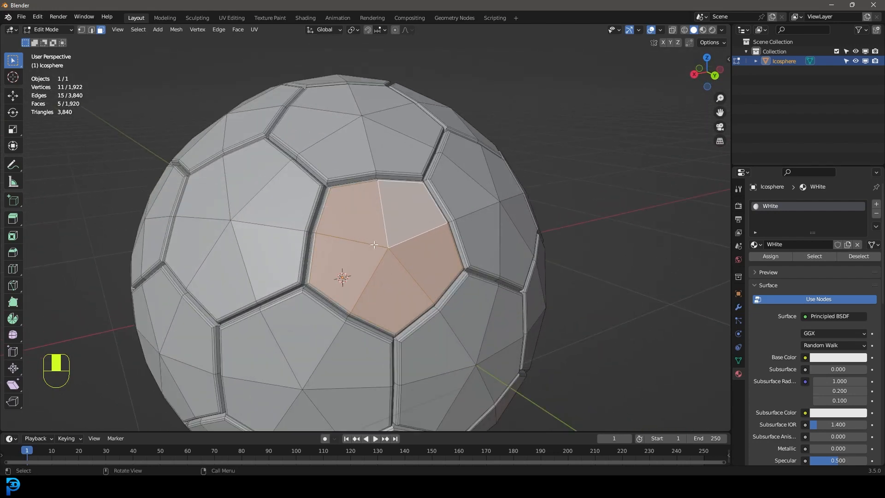
# Step: Select all pentagon faces by similar area with a threshold of 0.0051, and check the selection in wireframe
pyautogui.click(138, 30)
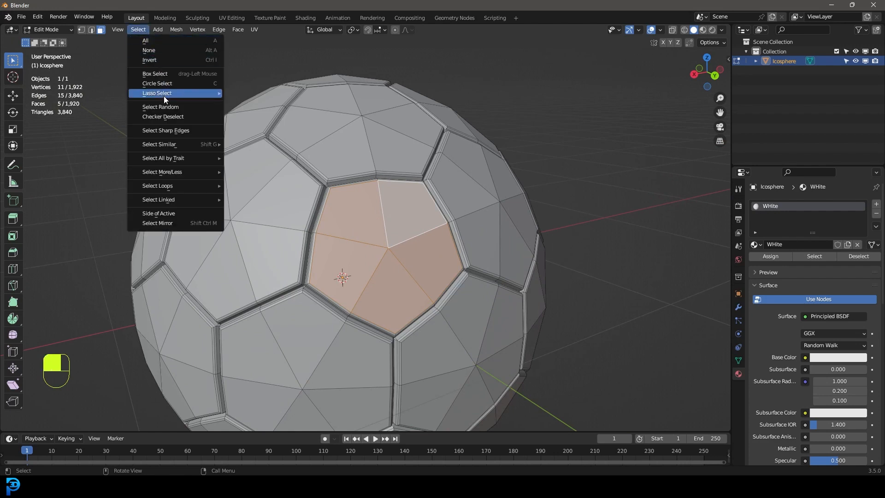
pyautogui.moveTo(164, 149)
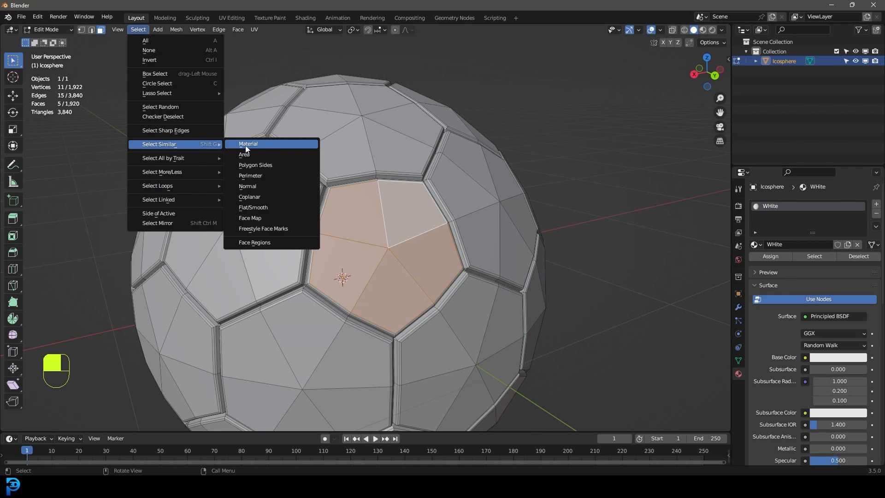
pyautogui.click(258, 164)
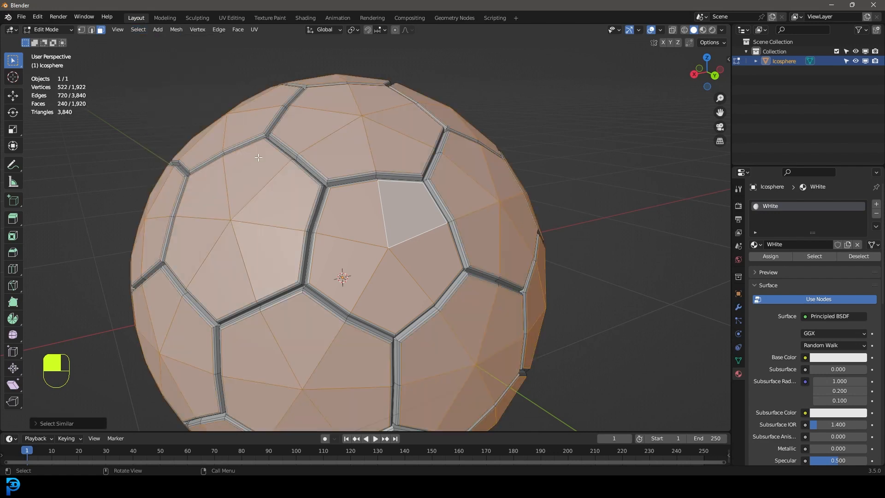
pyautogui.click(37, 423)
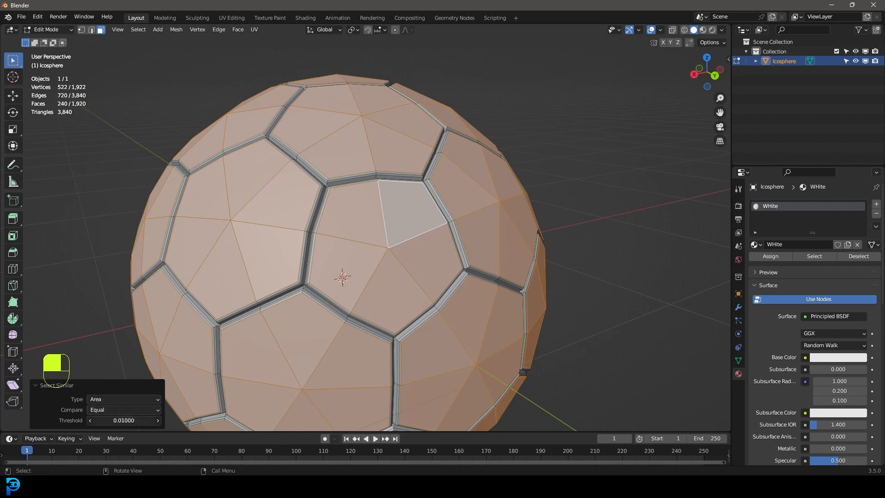
pyautogui.moveTo(124, 420); pyautogui.dragTo(119, 421)
pyautogui.scroll(-5, 221, 270)
pyautogui.moveTo(221, 271)
pyautogui.mouseDown(button='middle')
pyautogui.moveTo(386, 247)
pyautogui.moveTo(362, 249)
pyautogui.mouseUp(button='middle')
pyautogui.press('z')
pyautogui.click(286, 249)
pyautogui.press('z')
pyautogui.click(287, 249)
pyautogui.scroll(8, 321, 243)
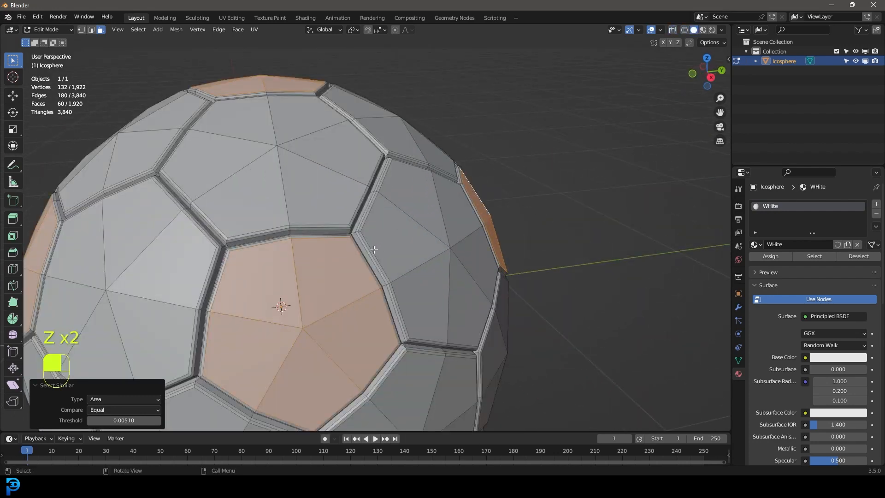
# Step: Grow the pentagon selection three times to include the beveled rims and groove sides, and check its borders in wireframe
pyautogui.press('ctrl+KP_Add')
pyautogui.press('ctrl+KP_Add')
pyautogui.press('ctrl+KP_Add')
pyautogui.scroll(-1, 353, 256)
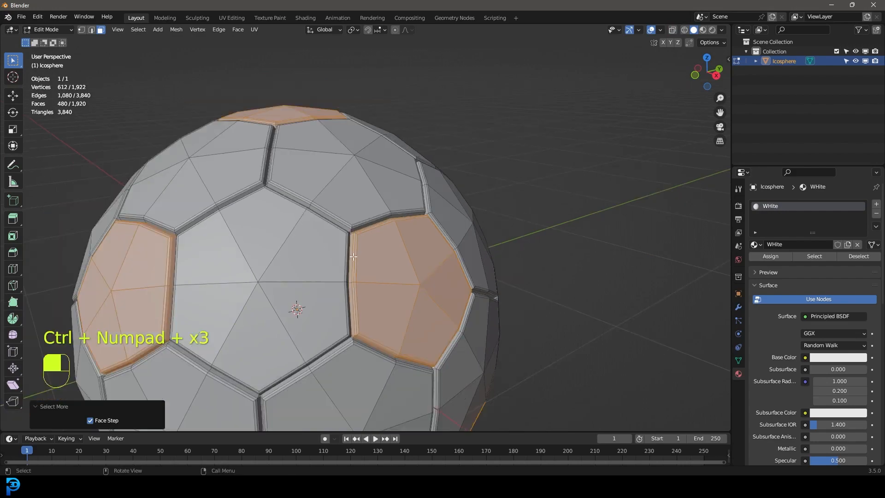
pyautogui.scroll(2, 353, 256)
pyautogui.press('z')
pyautogui.click(278, 248)
pyautogui.scroll(3, 318, 213)
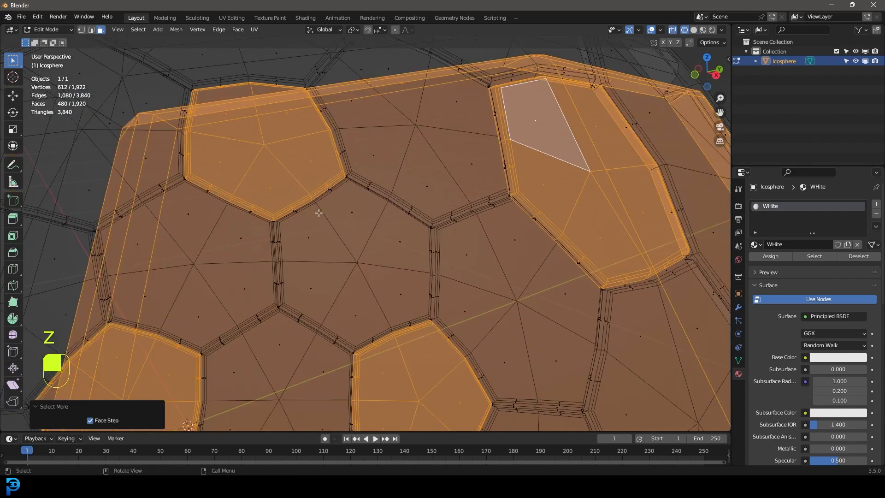
pyautogui.scroll(2, 318, 213)
pyautogui.press('z')
pyautogui.click(418, 213)
pyautogui.scroll(-5, 450, 241)
pyautogui.moveTo(450, 241); pyautogui.dragTo(464, 244, button='middle')
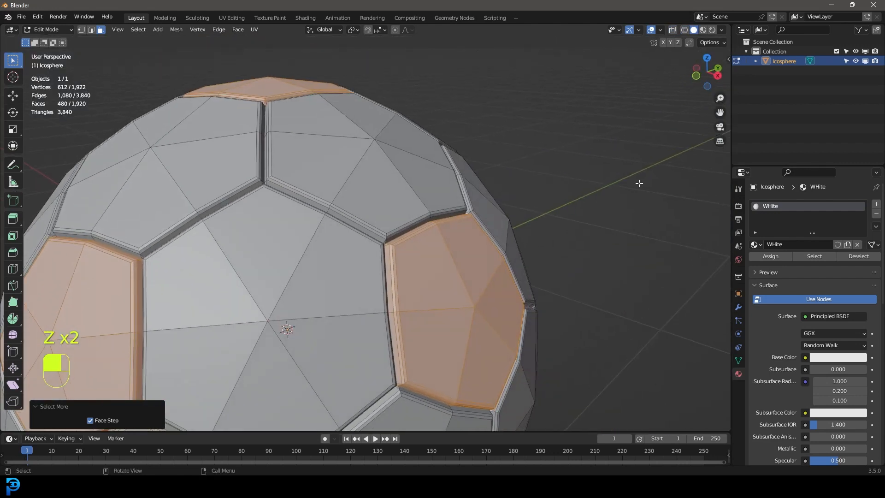
# Step: Add a second material named Black, assign it to the selected pentagon panels, and return to Object Mode
pyautogui.click(876, 205)
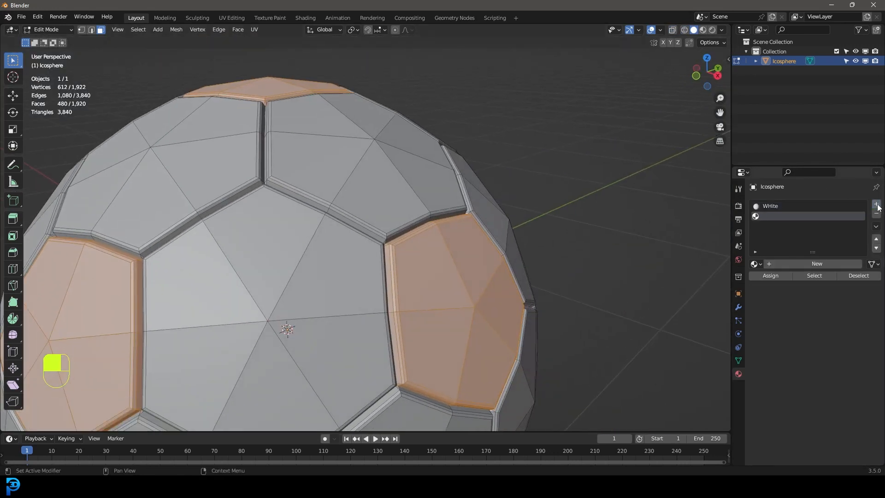
pyautogui.click(787, 263)
pyautogui.doubleClick(790, 264)
pyautogui.write('Black')
pyautogui.press('Return')
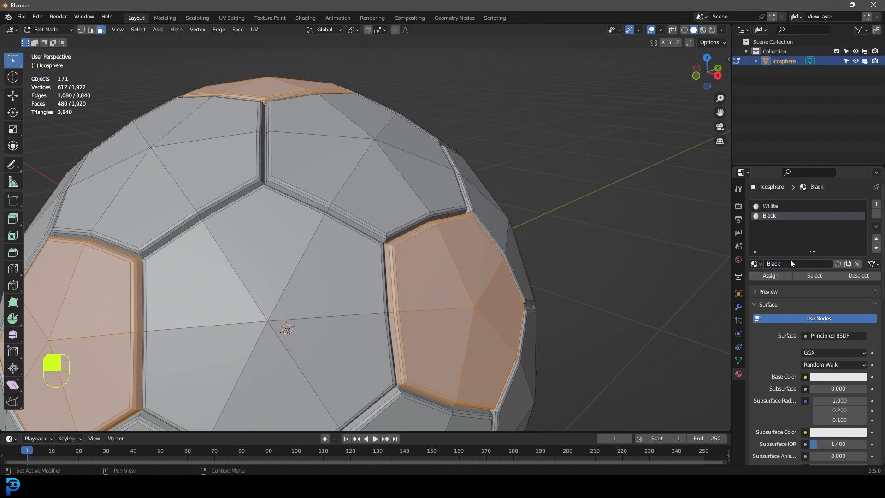
pyautogui.scroll(-4, 408, 254)
pyautogui.press('Tab')
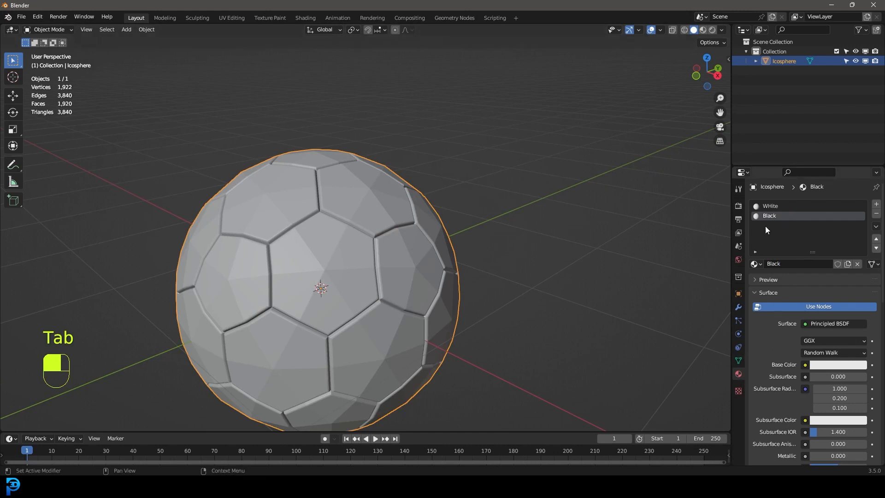
# Step: Darken the Black material's viewport display colour to a value of about 0.105
pyautogui.scroll(-15, 777, 275)
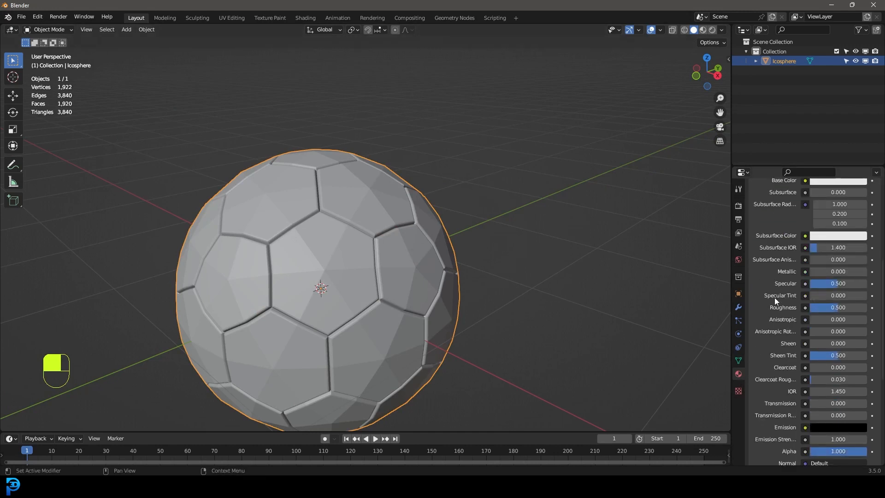
pyautogui.scroll(-5, 777, 345)
pyautogui.click(775, 445)
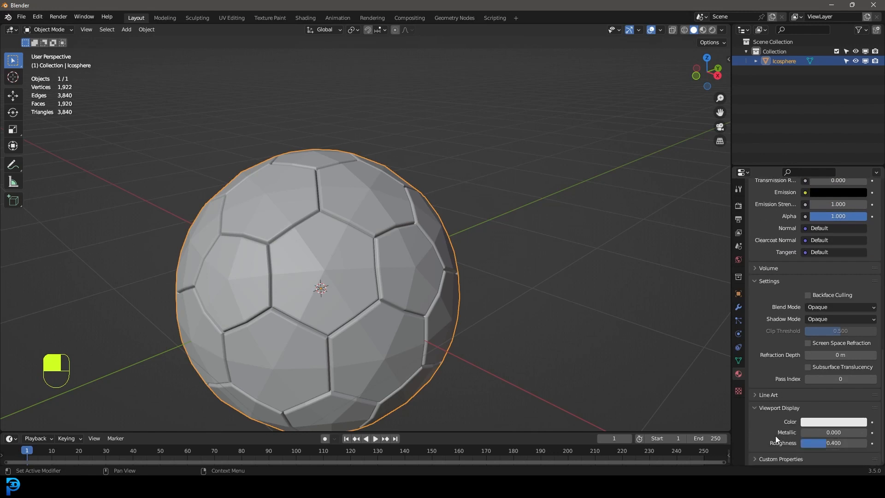
pyautogui.click(813, 423)
pyautogui.scroll(-14, 852, 342)
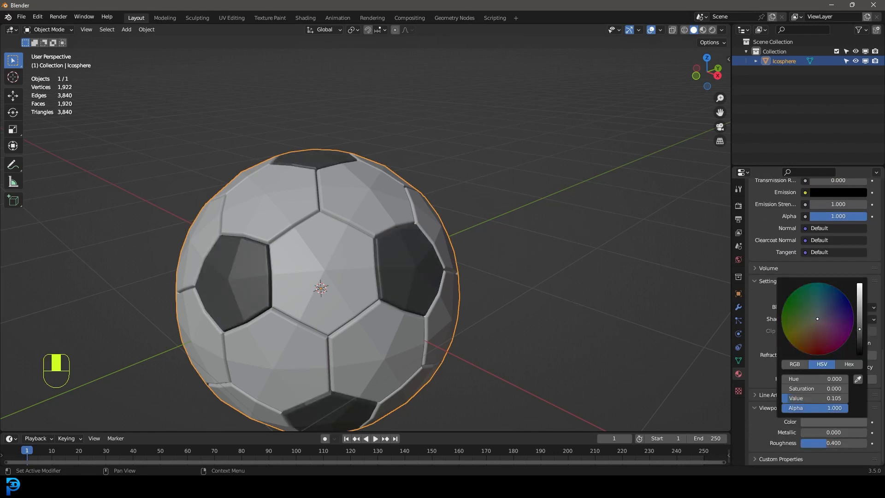
# Step: Apply smooth shading to the soccer ball and check its surface
pyautogui.scroll(-1, 374, 252)
pyautogui.moveTo(374, 252); pyautogui.dragTo(317, 210, button='middle')
pyautogui.rightClick(369, 183)
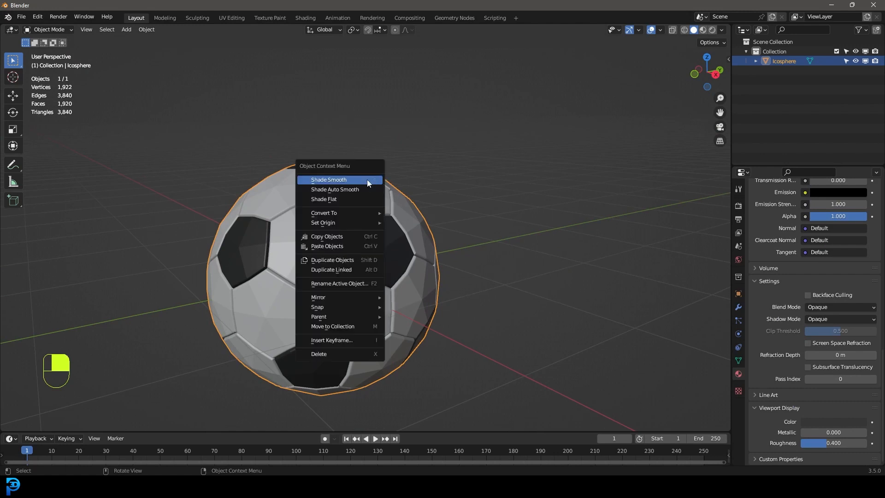
pyautogui.click(310, 180)
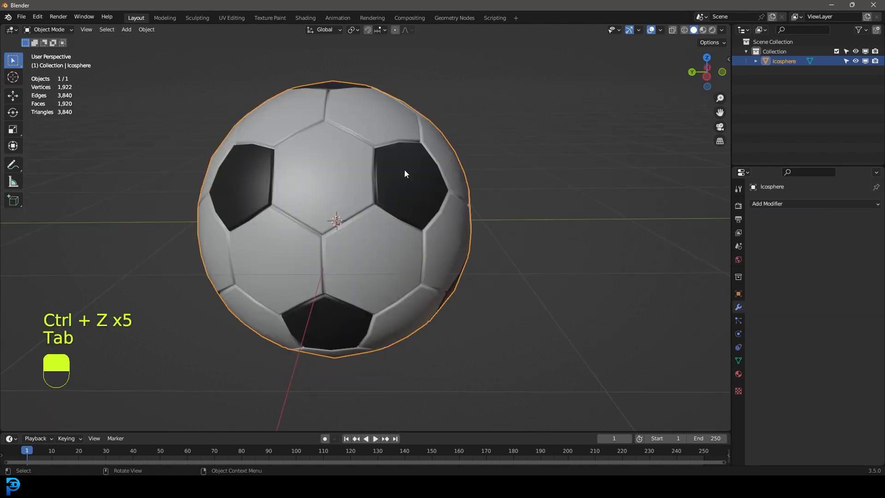
pyautogui.moveTo(405, 152)
pyautogui.mouseDown(button='middle')
pyautogui.moveTo(380, 157)
pyautogui.moveTo(392, 160)
pyautogui.mouseUp(button='middle')
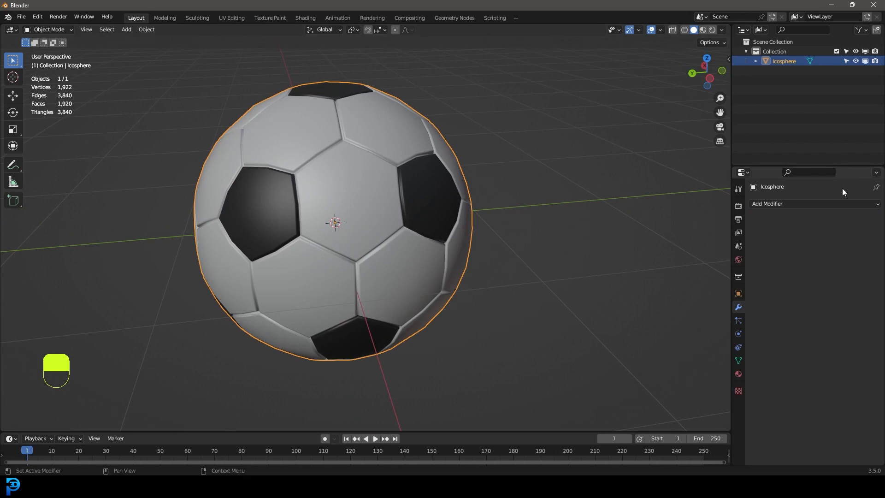
# Step: Subdivide all faces of the ball mesh with one cut and return to Object Mode
pyautogui.click(781, 203)
pyautogui.moveTo(424, 128); pyautogui.dragTo(425, 130, button='middle')
pyautogui.keyDown('shift'); pyautogui.moveTo(400, 132); pyautogui.dragTo(447, 132, button='middle'); pyautogui.keyUp('shift')
pyautogui.scroll(1, 447, 132)
pyautogui.press('Tab')
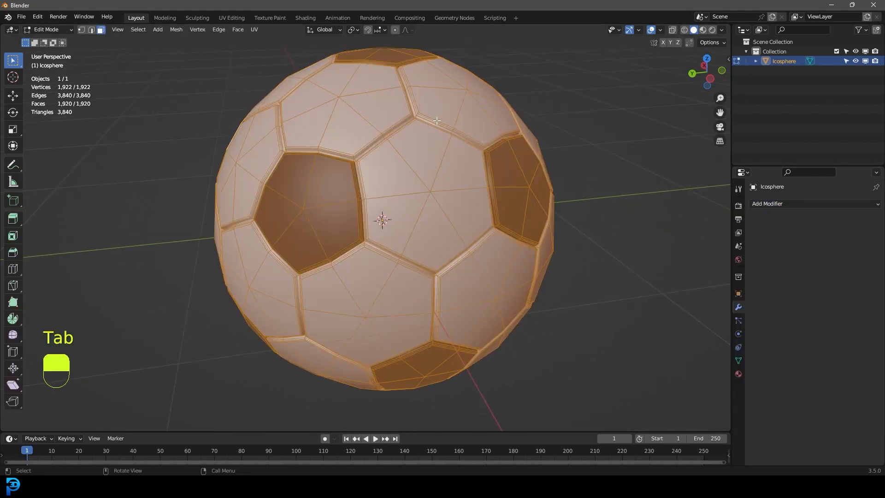
pyautogui.rightClick(406, 114)
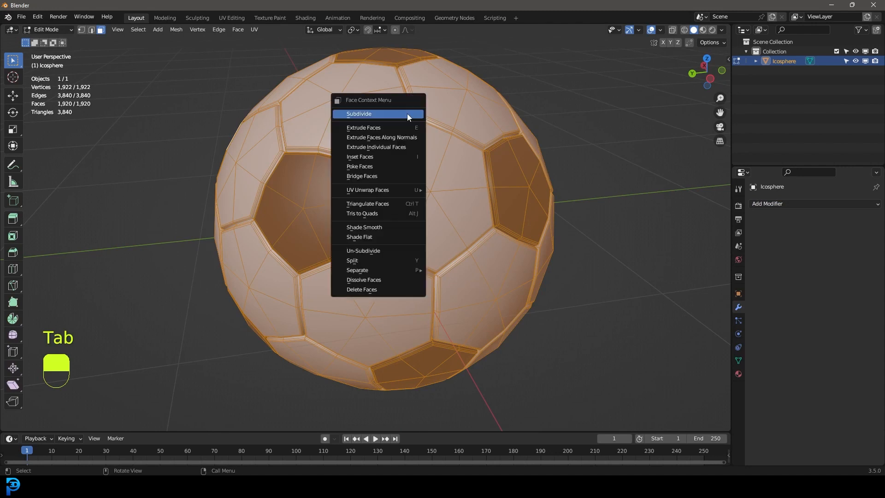
pyautogui.click(362, 113)
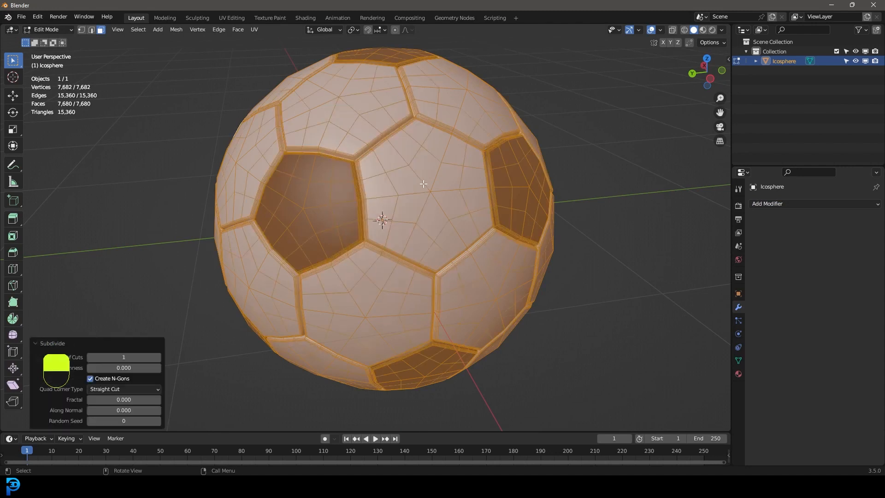
pyautogui.press('Tab')
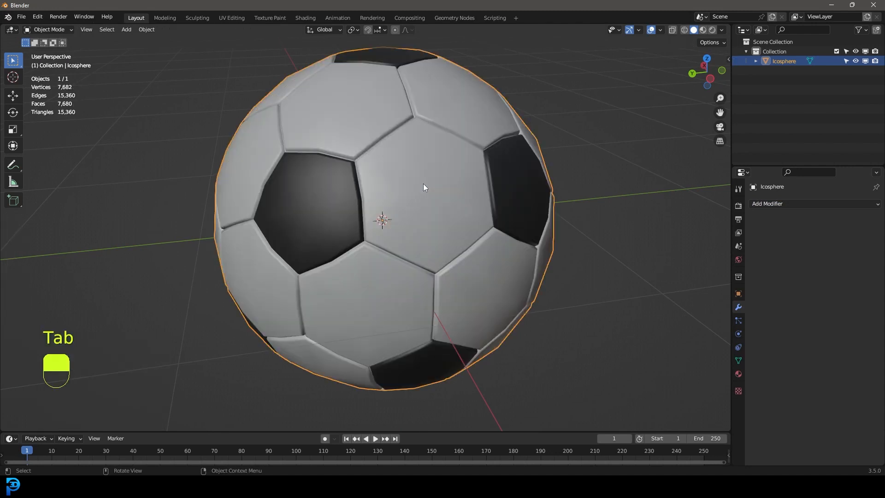
# Step: Add a Cast modifier with the Sphere shape to the ball and apply it to the mesh
pyautogui.click(780, 203)
pyautogui.click(780, 240)
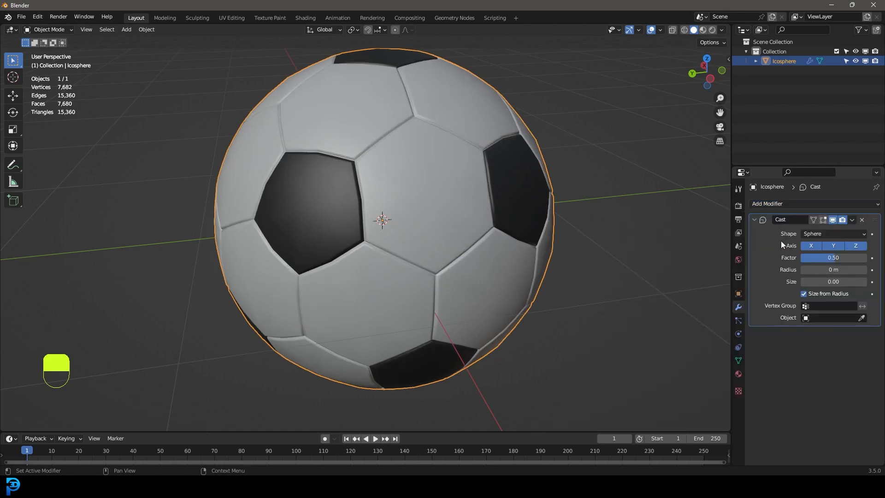
pyautogui.scroll(-2, 504, 221)
pyautogui.moveTo(504, 221); pyautogui.dragTo(317, 170, button='middle')
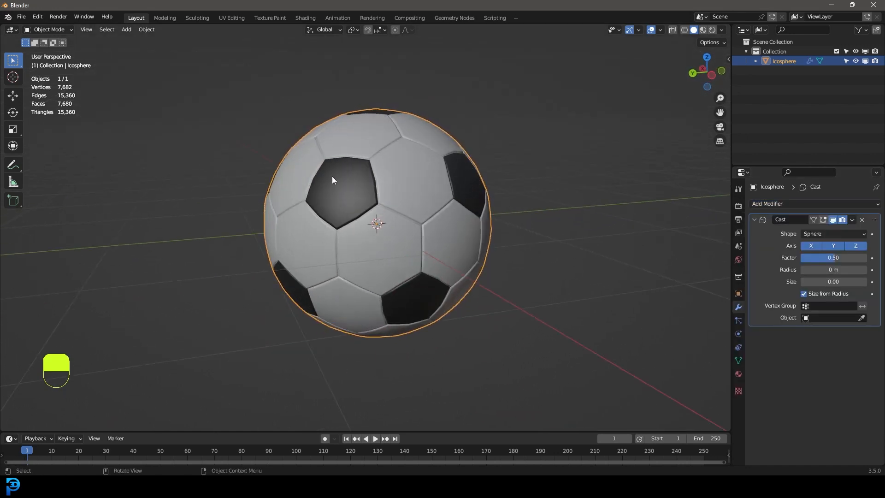
pyautogui.click(852, 220)
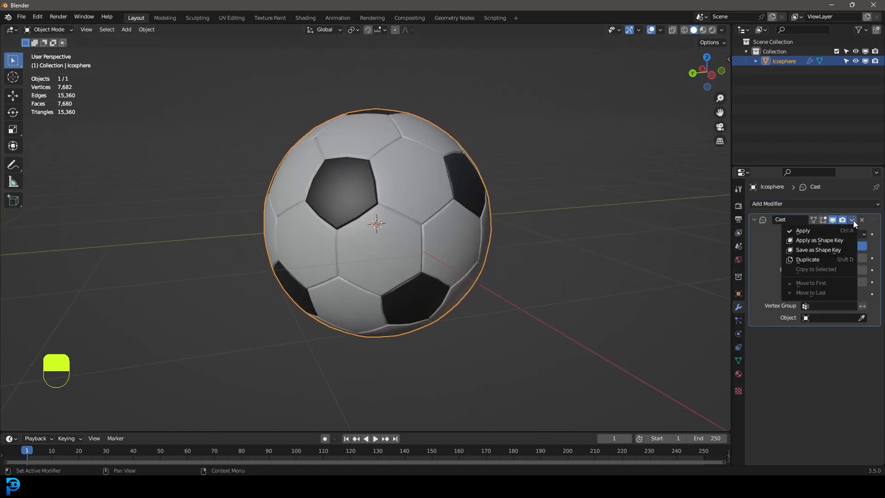
pyautogui.click(812, 232)
pyautogui.moveTo(338, 201)
pyautogui.mouseDown(button='middle')
pyautogui.moveTo(517, 223)
pyautogui.moveTo(416, 212)
pyautogui.mouseUp(button='middle')
pyautogui.scroll(1, 410, 211)
pyautogui.press('Tab')
pyautogui.press('Tab')
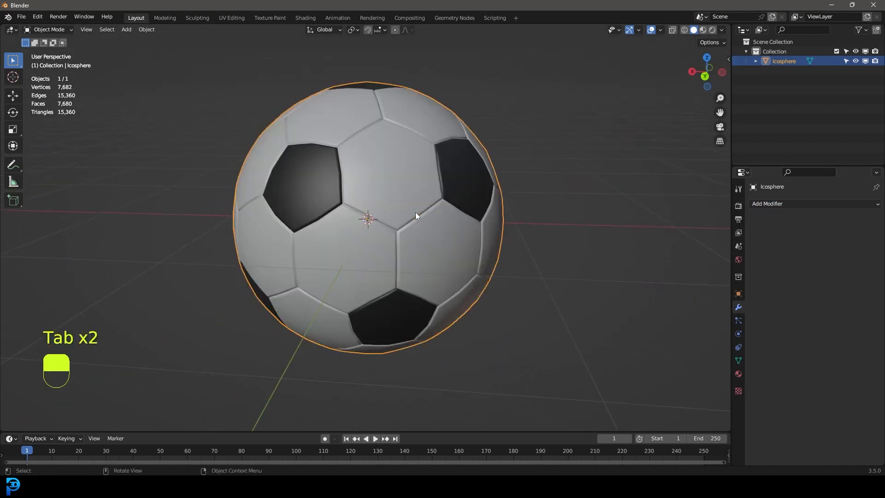
# Step: In front view, raise the ball along the Z axis until its underside rests on the ground level
pyautogui.press('KP_1')
pyautogui.press('g')
pyautogui.press('z')
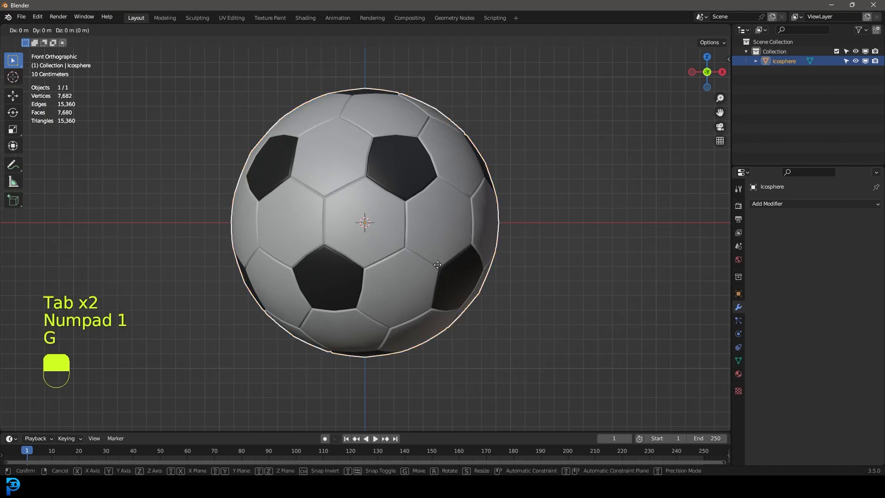
pyautogui.click(450, 129)
# Step: Add a plane under the ball and scale it up about 4.1 times as a floor
pyautogui.moveTo(450, 129); pyautogui.dragTo(421, 162, button='middle')
pyautogui.hotkey('shift', 'a')
pyautogui.moveTo(422, 162)
pyautogui.click(456, 162)
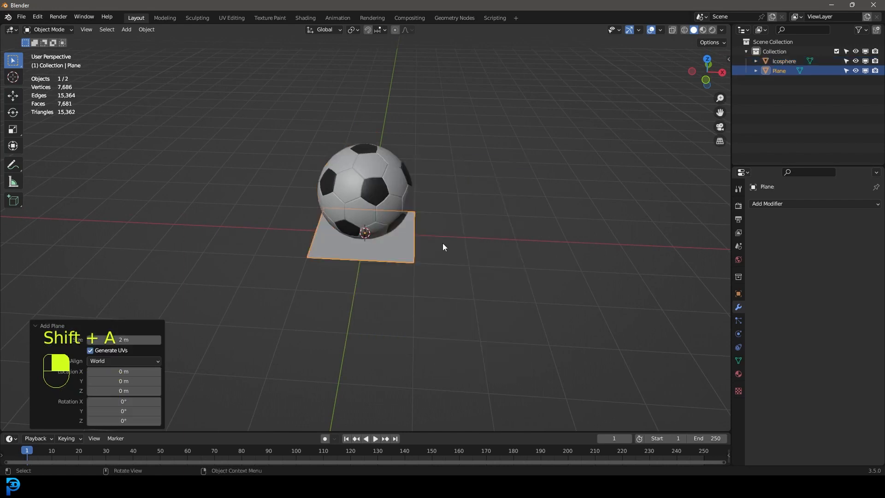
pyautogui.press('s')
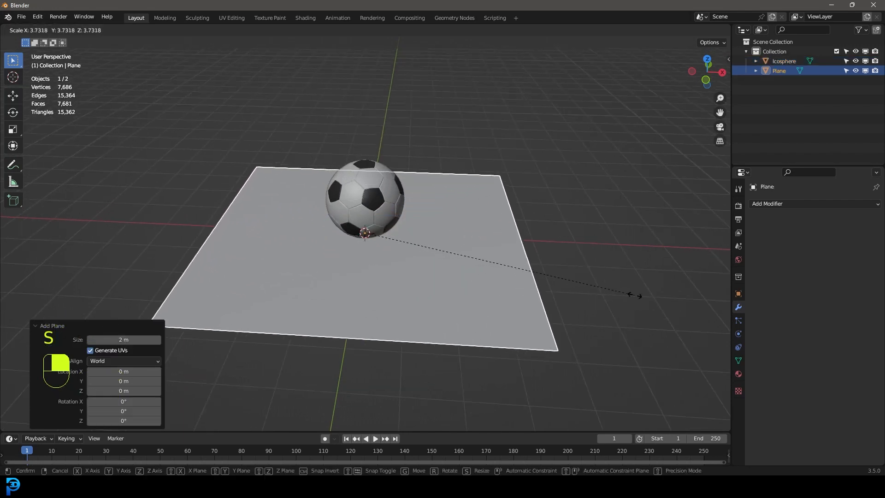
pyautogui.click(665, 297)
# Step: Add a camera and move it about -1.09 m in X, -4.23 m in Y and 2.91 m in Z
pyautogui.scroll(5, 426, 225)
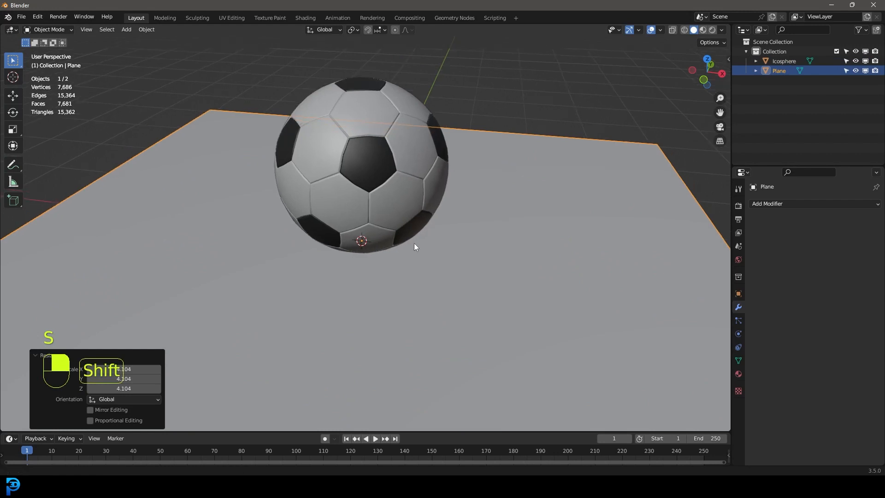
pyautogui.hotkey('shift', 'a')
pyautogui.click(401, 413)
pyautogui.scroll(-3, 528, 212)
pyautogui.moveTo(529, 212); pyautogui.dragTo(433, 198, button='middle')
pyautogui.press('g')
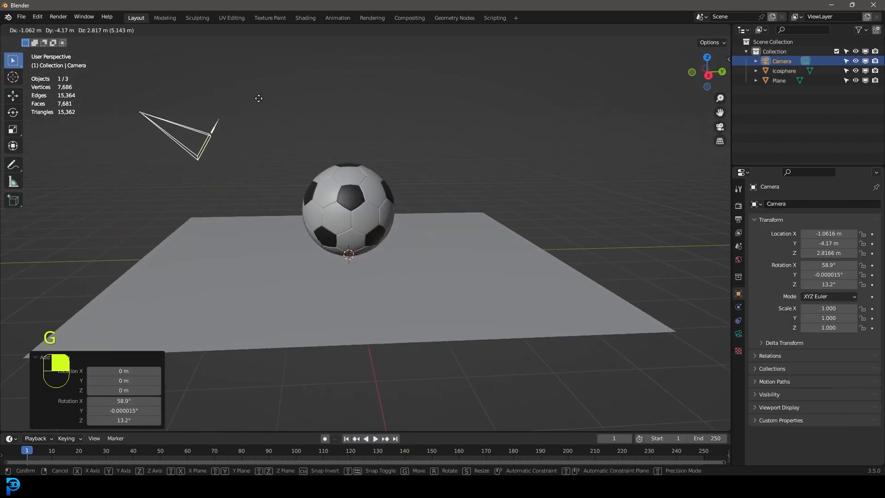
pyautogui.click(255, 93)
# Step: Look through the camera and reposition it to about X 1.1, Y -4.8, Z 3.9 m so the whole ball is centred in frame
pyautogui.press('KP_0')
pyautogui.press('g')
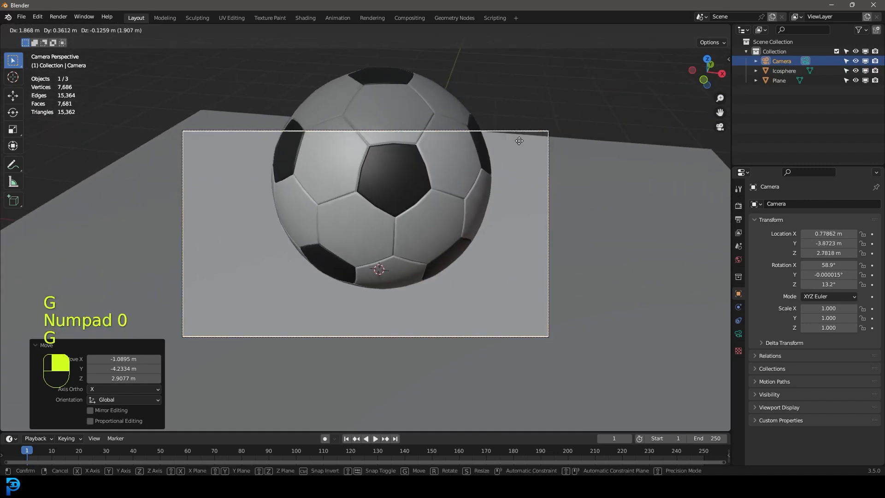
pyautogui.press('g')
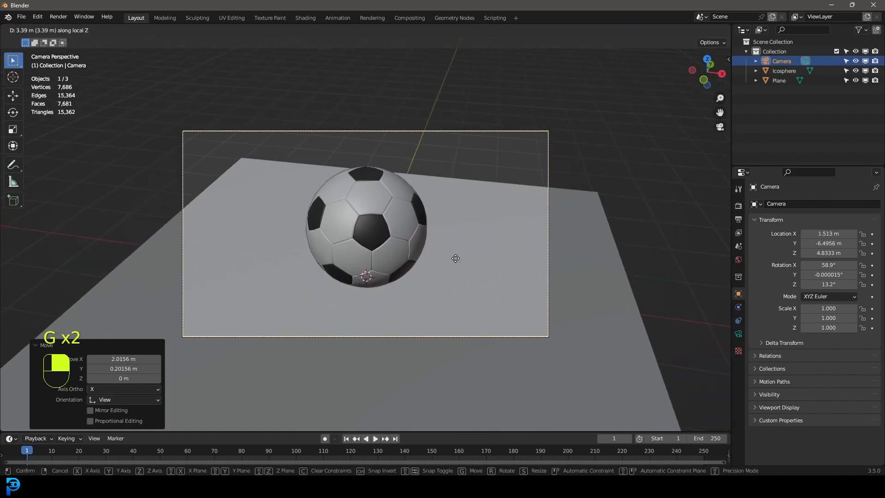
pyautogui.press('g')
pyautogui.click(327, 259)
pyautogui.press('g')
pyautogui.click(426, 253)
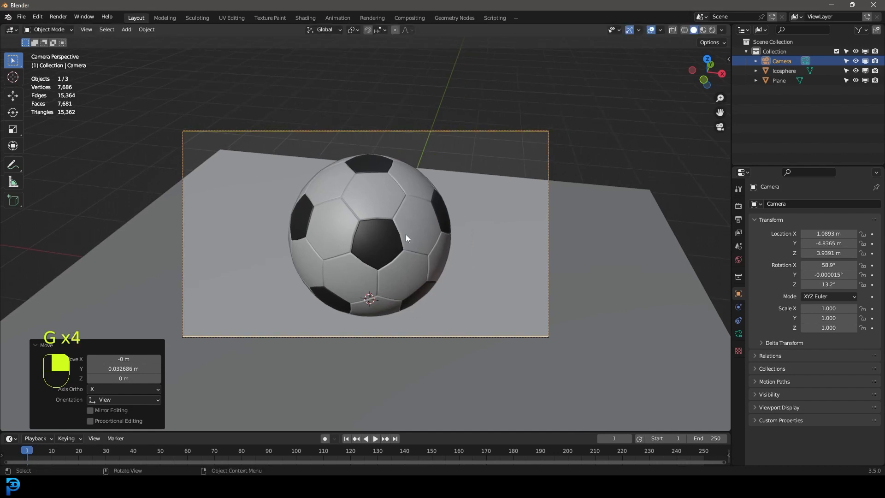
pyautogui.press('g')
pyautogui.click(448, 251)
# Step: Set the render engine to Cycles on GPU Compute, with 50 maximum render samples
pyautogui.click(737, 205)
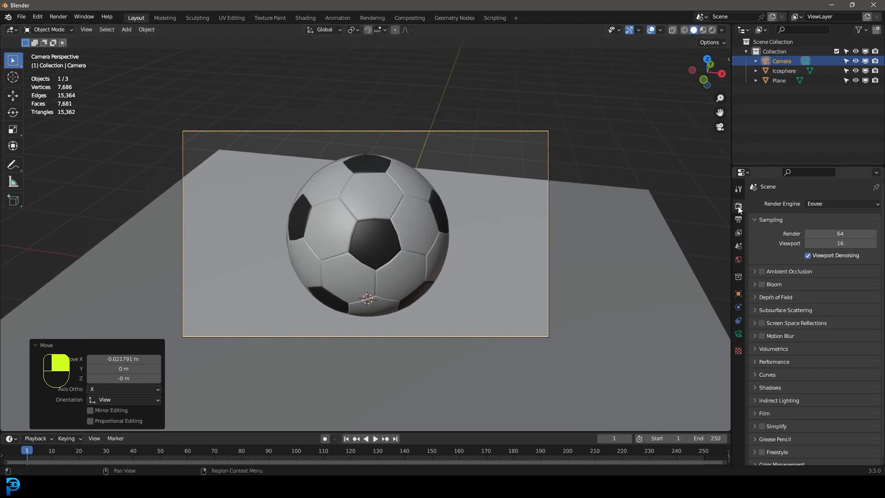
pyautogui.click(818, 203)
pyautogui.click(824, 234)
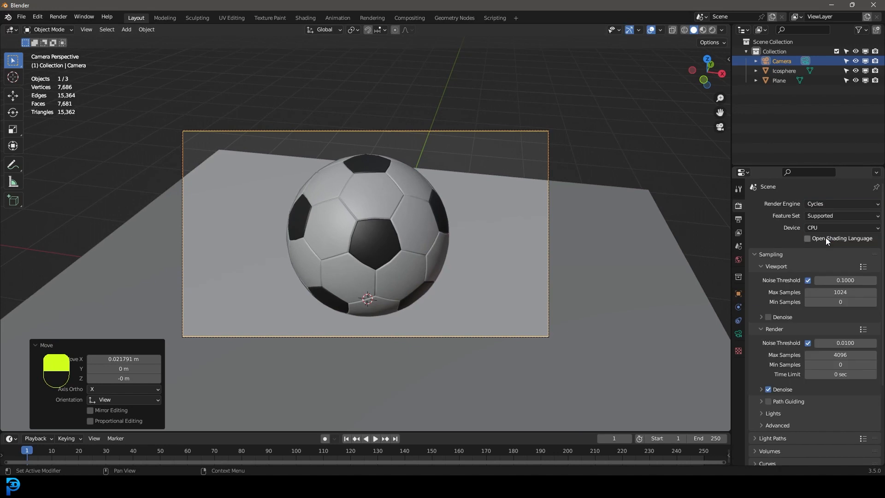
pyautogui.click(812, 227)
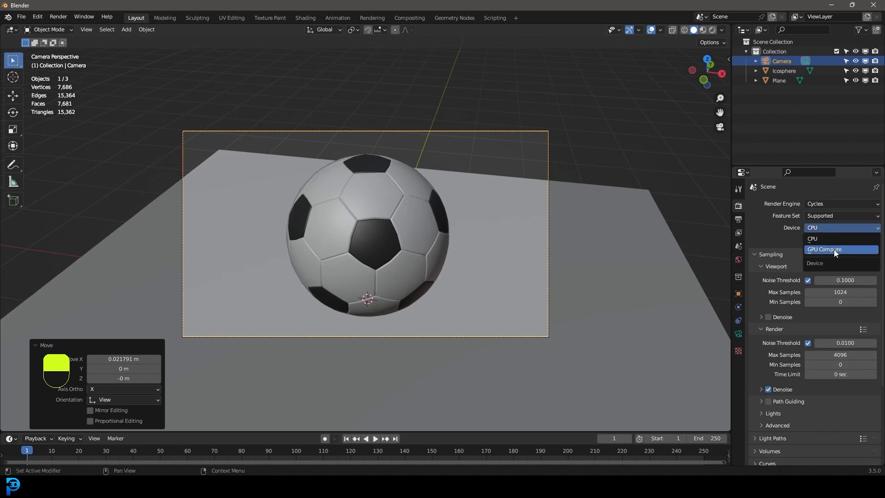
pyautogui.click(833, 250)
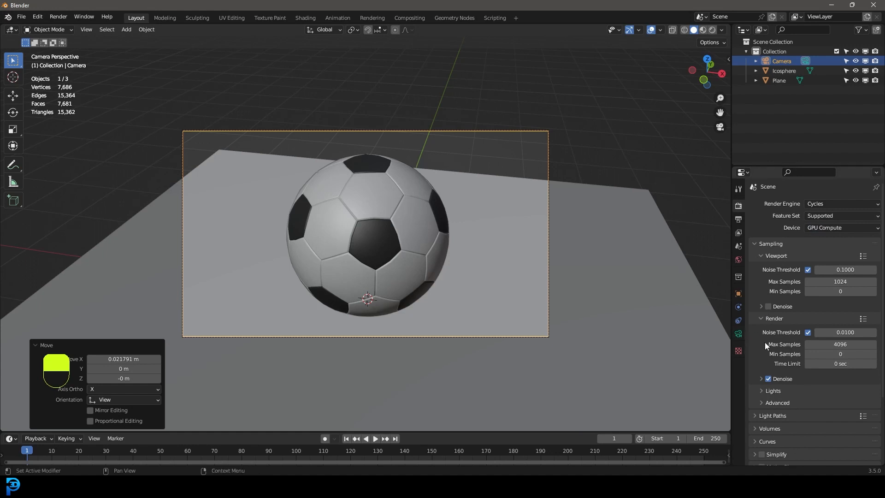
pyautogui.click(862, 341)
pyautogui.write('50')
pyautogui.press('Return')
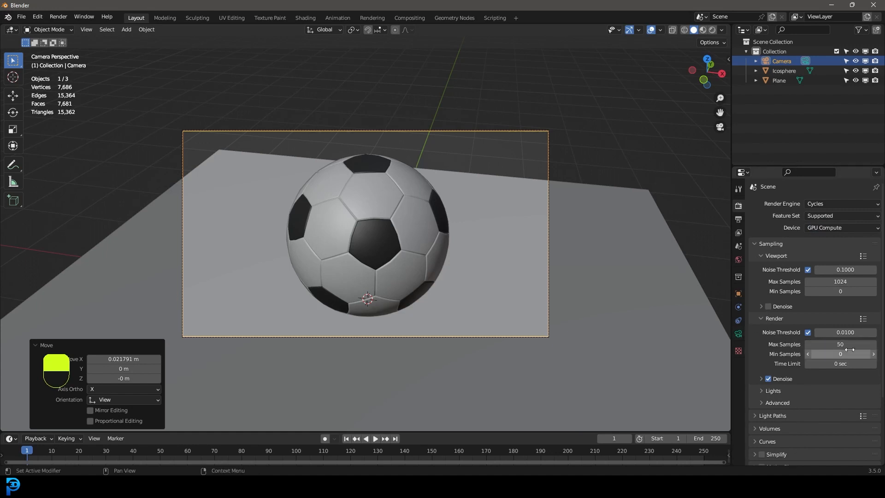
# Step: Add an area light and raise it about 3.28 m along the Z axis above the ball
pyautogui.keyDown('shift'); pyautogui.moveTo(313, 168); pyautogui.dragTo(408, 190, button='middle'); pyautogui.keyUp('shift')
pyautogui.hotkey('shift', 'a')
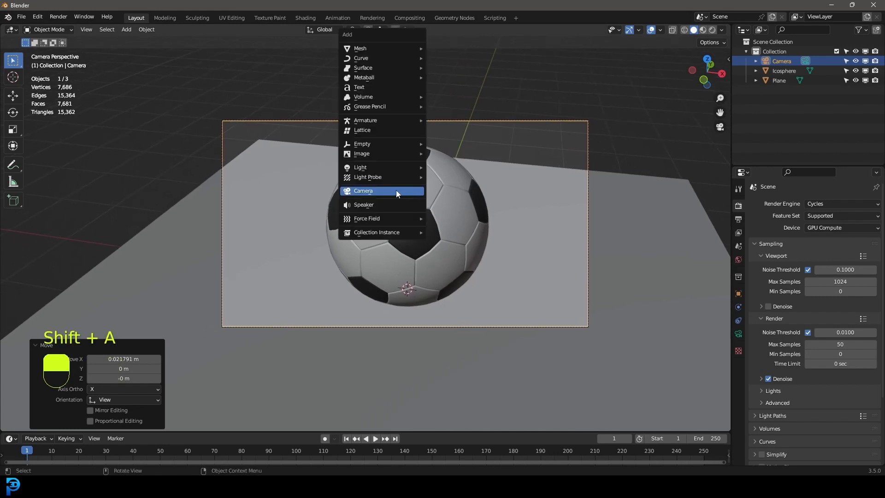
pyautogui.moveTo(377, 169)
pyautogui.click(463, 198)
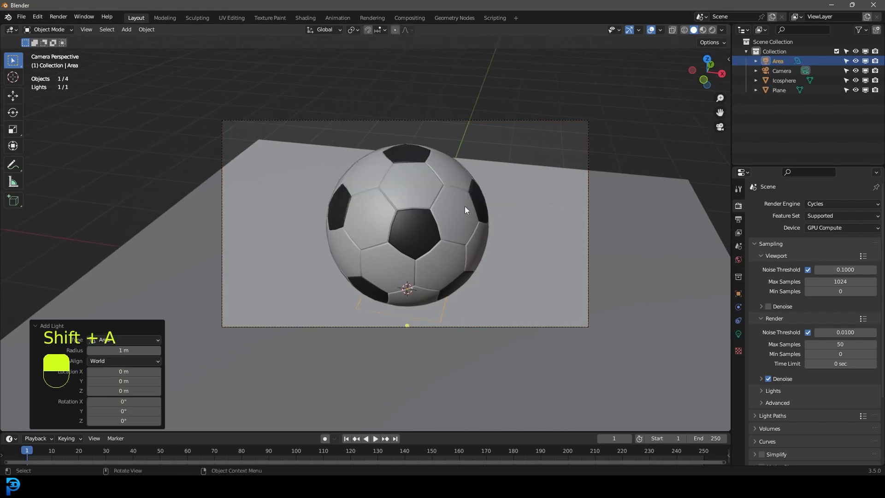
pyautogui.scroll(-3, 459, 258)
pyautogui.press('g')
pyautogui.press('z')
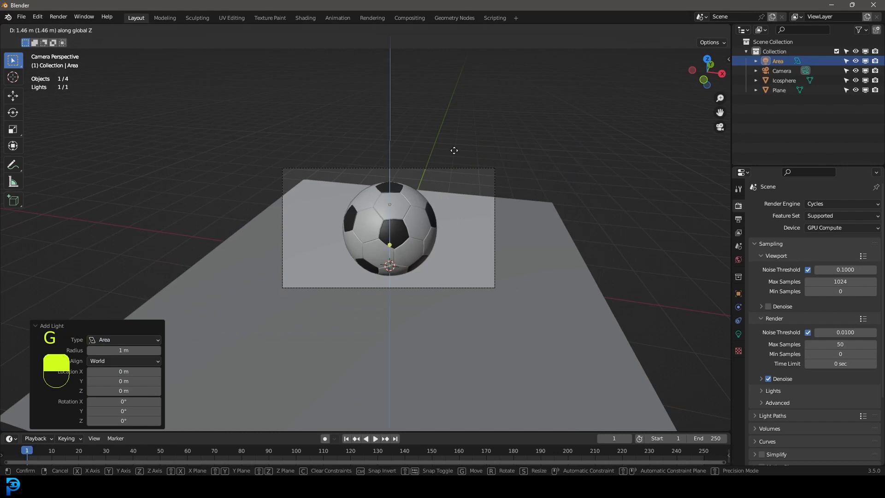
pyautogui.click(456, 138)
# Step: Set the area light's power to 200 W and scale the light up about 2.47 times
pyautogui.click(739, 334)
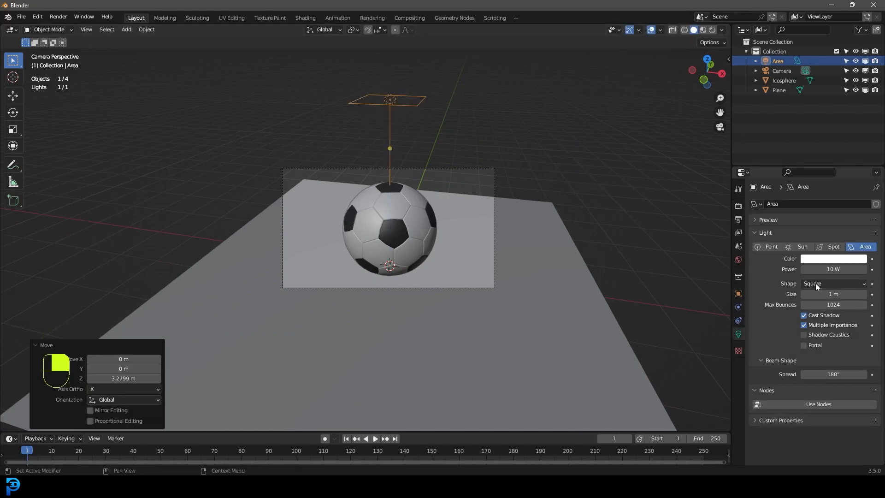
pyautogui.click(833, 269)
pyautogui.write('200')
pyautogui.press('Return')
pyautogui.press('s')
pyautogui.click(401, 163)
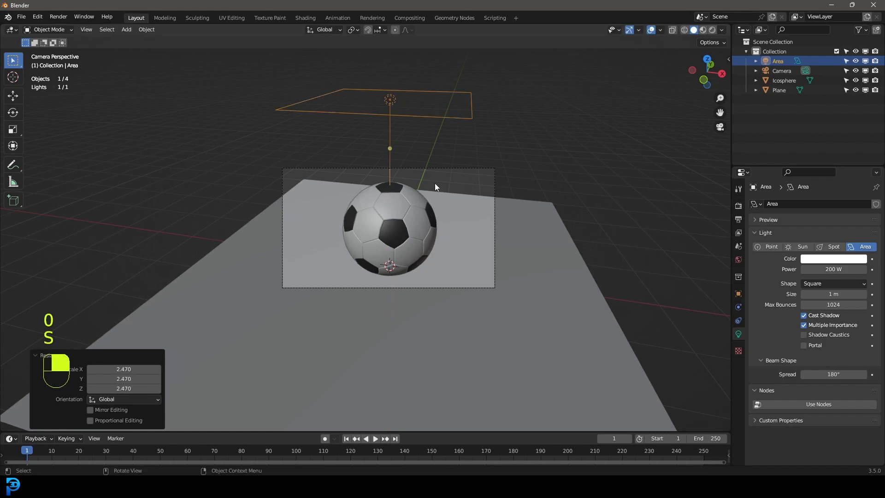
# Step: Switch the viewport to rendered shading and limit the render region to the camera frame
pyautogui.press('z')
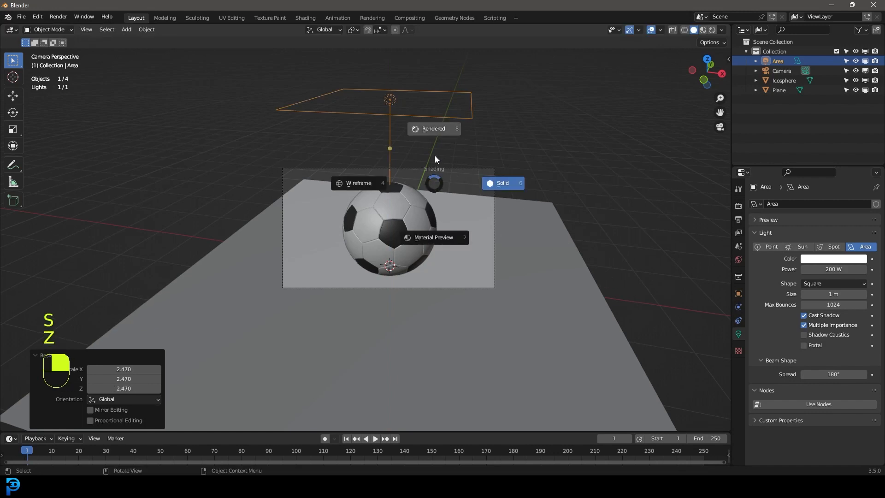
pyautogui.click(435, 130)
pyautogui.scroll(2, 438, 166)
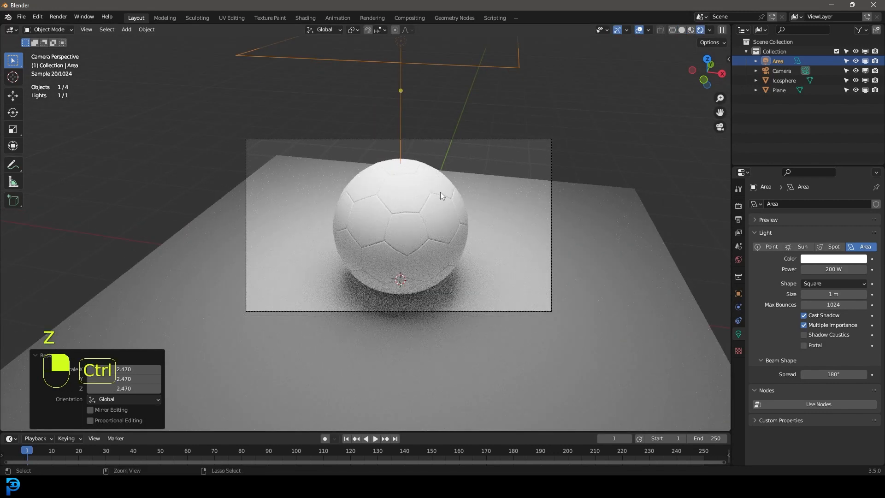
pyautogui.hotkey('ctrl', 'b')
pyautogui.moveTo(219, 138); pyautogui.dragTo(638, 338)
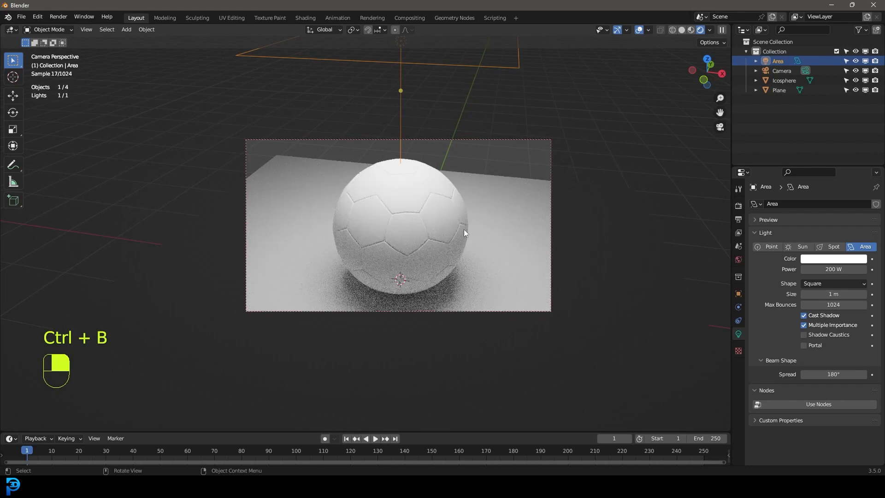
pyautogui.scroll(2, 420, 212)
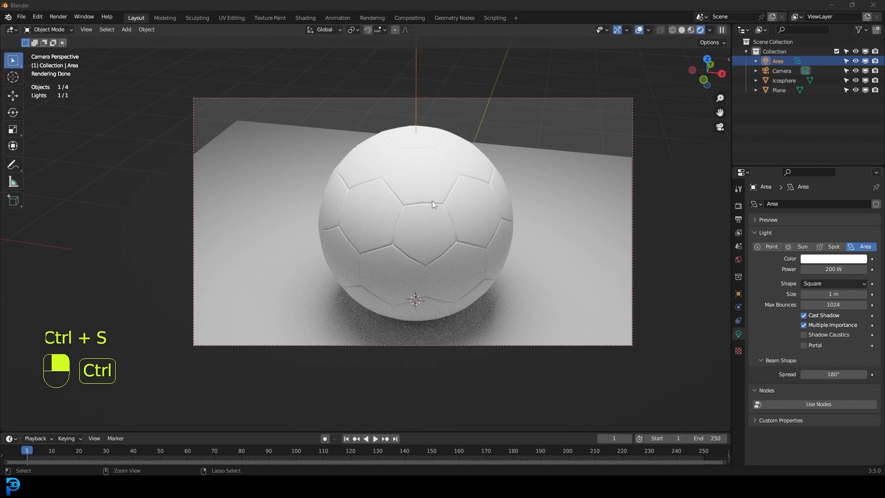
# Step: Save the scene to the Desktop as untitled.blend
pyautogui.hotkey('ctrl', 's')
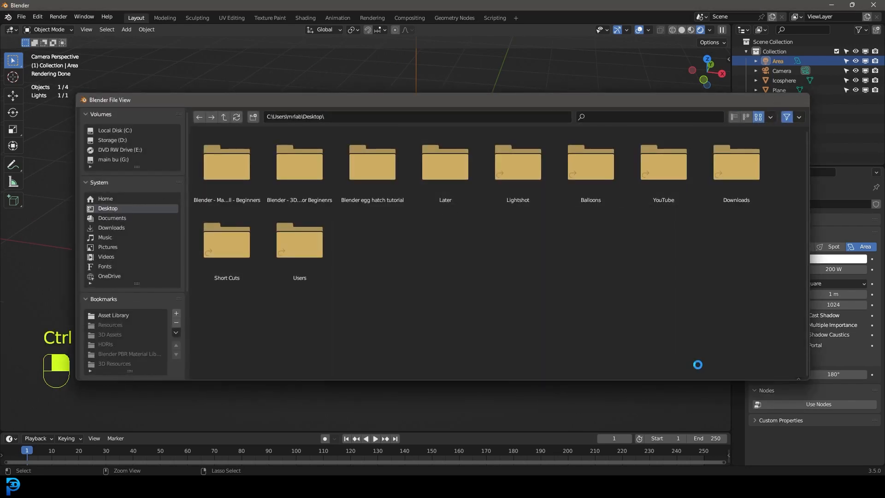
pyautogui.click(699, 369)
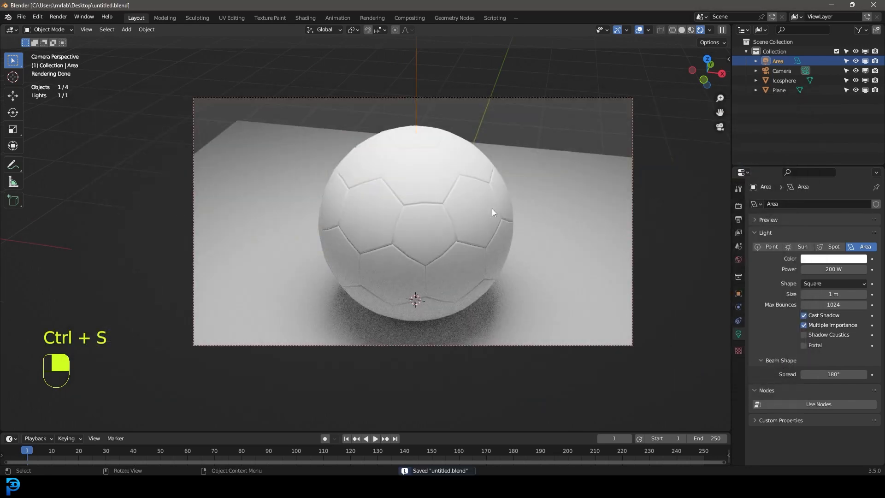
# Step: Switch to the Shading workspace and show the camera view with rendered shading
pyautogui.click(308, 19)
pyautogui.press('KP_0')
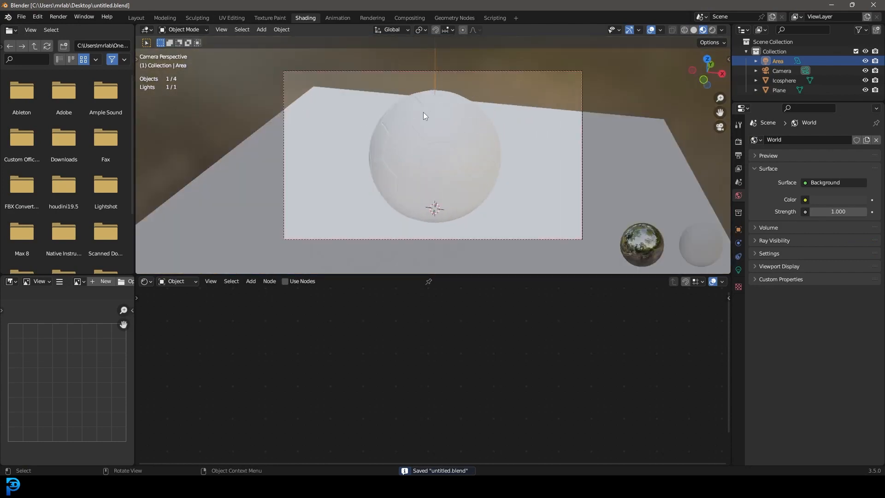
pyautogui.press('z')
pyautogui.click(441, 87)
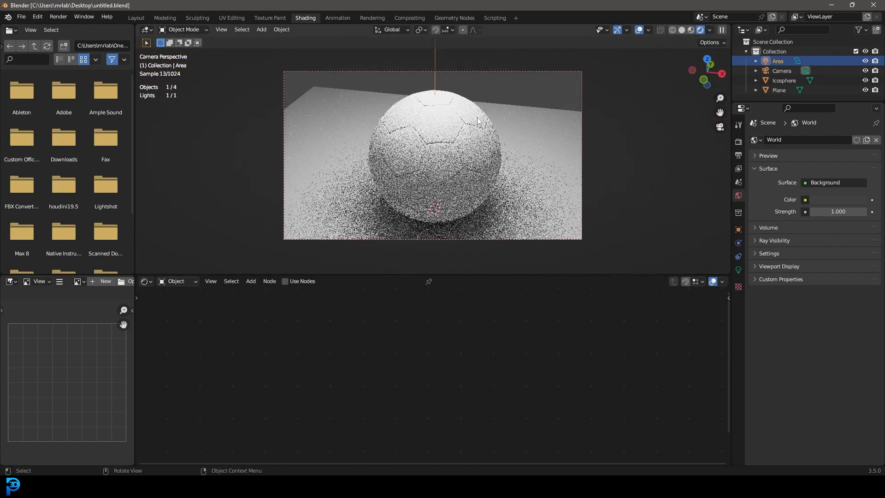
# Step: Select the soccer ball and darken the Black material's base color to near black
pyautogui.click(452, 113)
pyautogui.moveTo(456, 318); pyautogui.dragTo(475, 335, button='middle')
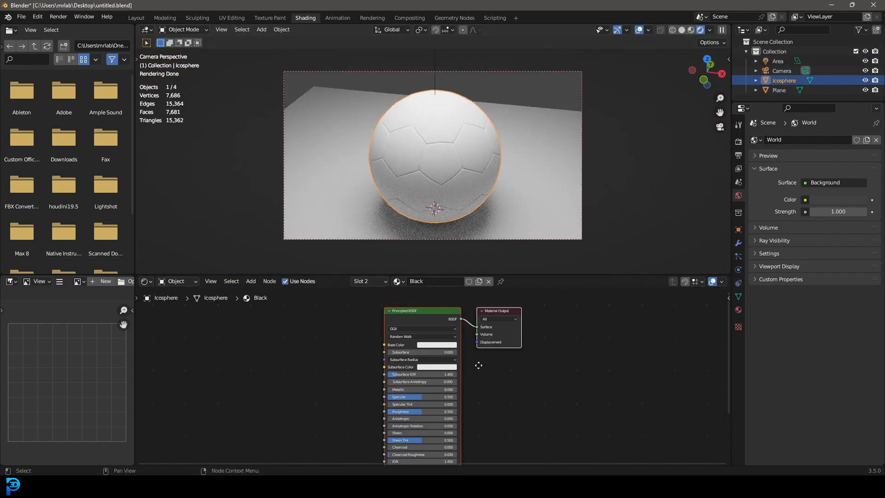
pyautogui.click(738, 310)
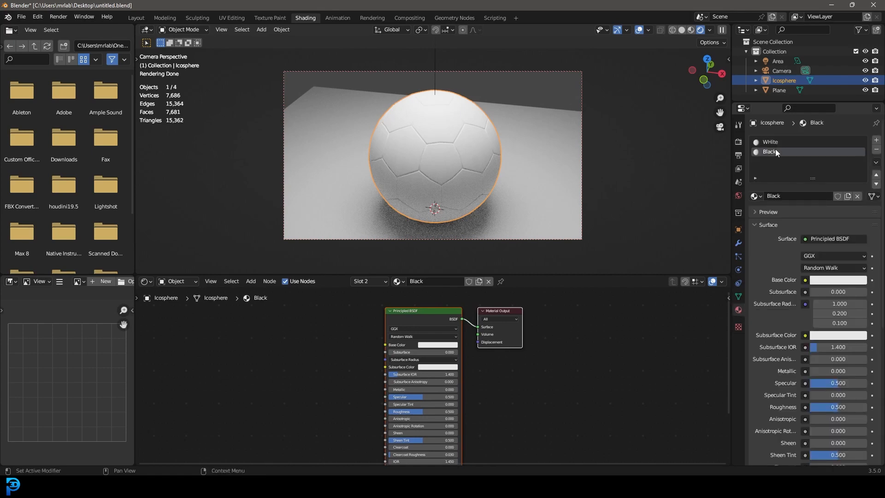
pyautogui.scroll(2, 364, 378)
pyautogui.click(480, 342)
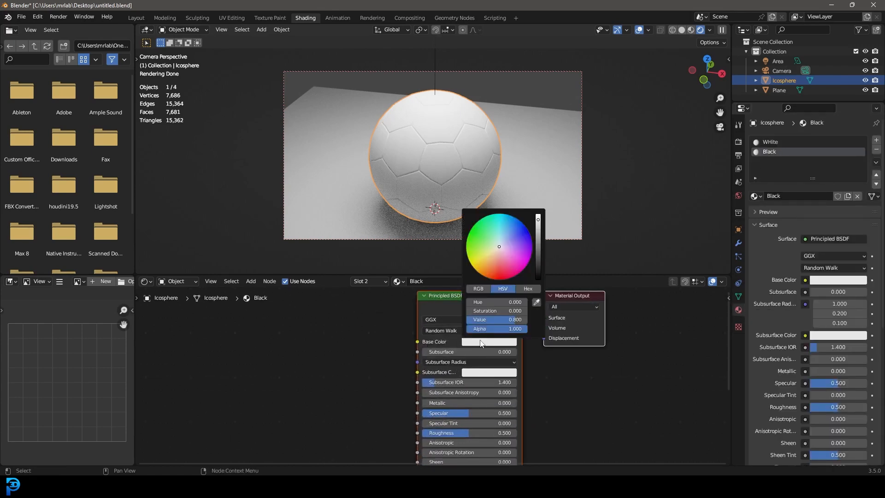
pyautogui.click(538, 273)
# Step: Add a Noise Texture node to the Black material, beside the Principled BSDF
pyautogui.moveTo(306, 358); pyautogui.dragTo(409, 336, button='middle')
pyautogui.hotkey('shift', 'a')
pyautogui.click(355, 326)
pyautogui.write('noi')
pyautogui.press('Return')
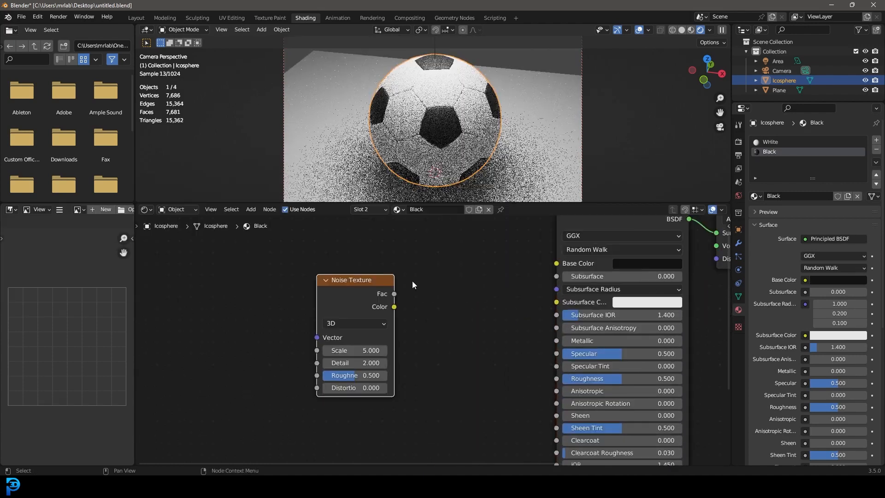
pyautogui.click(289, 287)
# Step: Add a ColorRamp node, feed it the noise's Fac output, and connect its Color output to the Principled BSDF's Roughness
pyautogui.hotkey('shift', 'a')
pyautogui.write('colo')
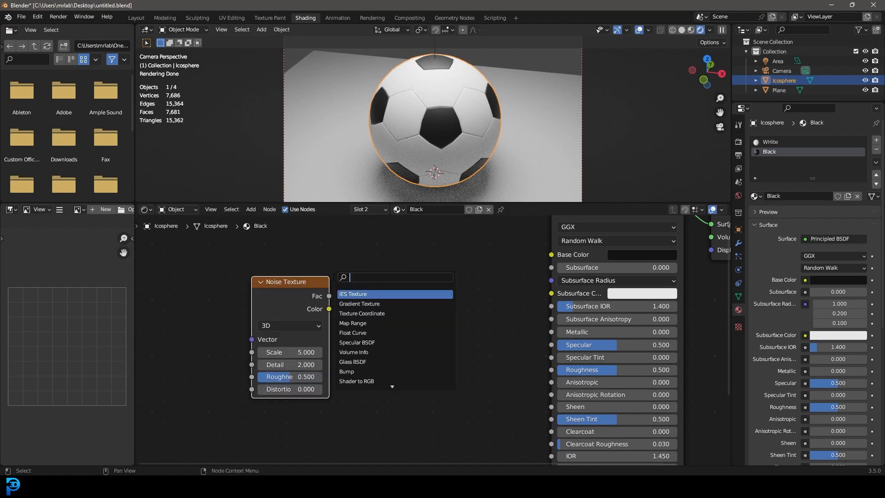
pyautogui.press('Return')
pyautogui.click(357, 272)
pyautogui.moveTo(329, 296); pyautogui.dragTo(352, 284)
pyautogui.moveTo(347, 375); pyautogui.dragTo(347, 375)
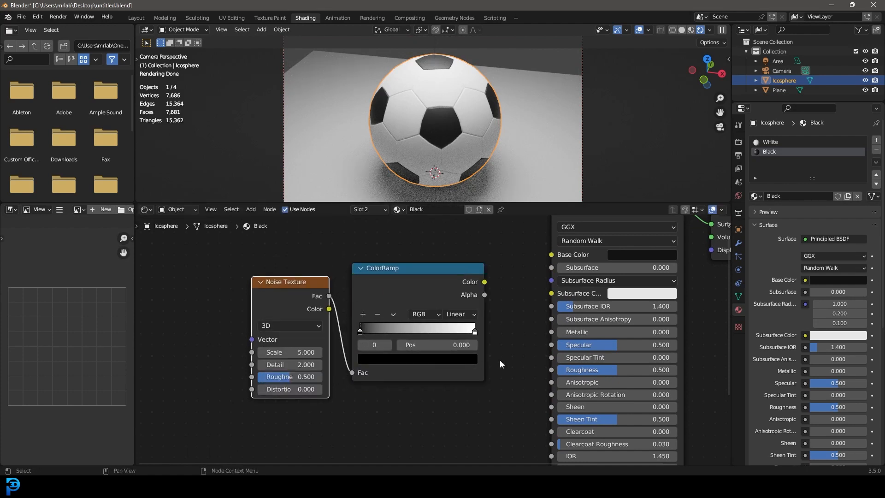
pyautogui.moveTo(499, 361); pyautogui.dragTo(439, 342, button='middle')
pyautogui.moveTo(426, 264); pyautogui.dragTo(496, 351)
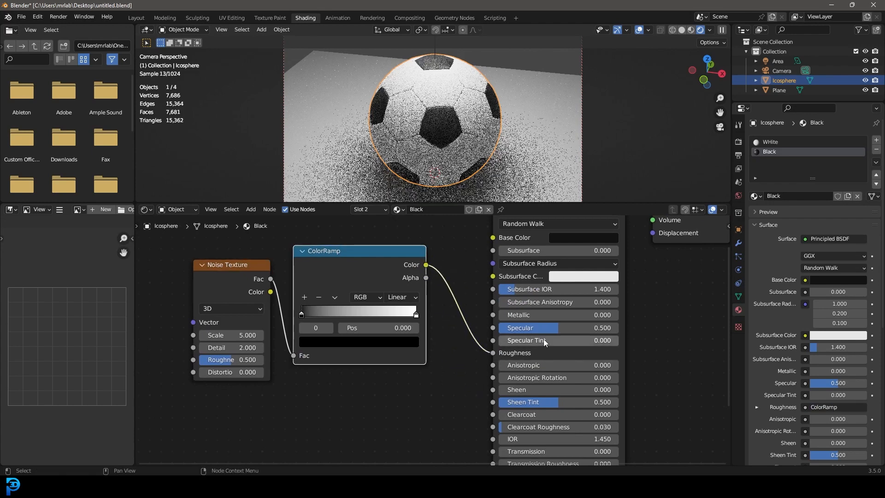
# Step: Move the ColorRamp's black stop to 0.356 and its white stop to 0.569
pyautogui.moveTo(410, 363); pyautogui.dragTo(483, 371, button='middle')
pyautogui.scroll(1, 483, 370)
pyautogui.moveTo(382, 325); pyautogui.dragTo(431, 325)
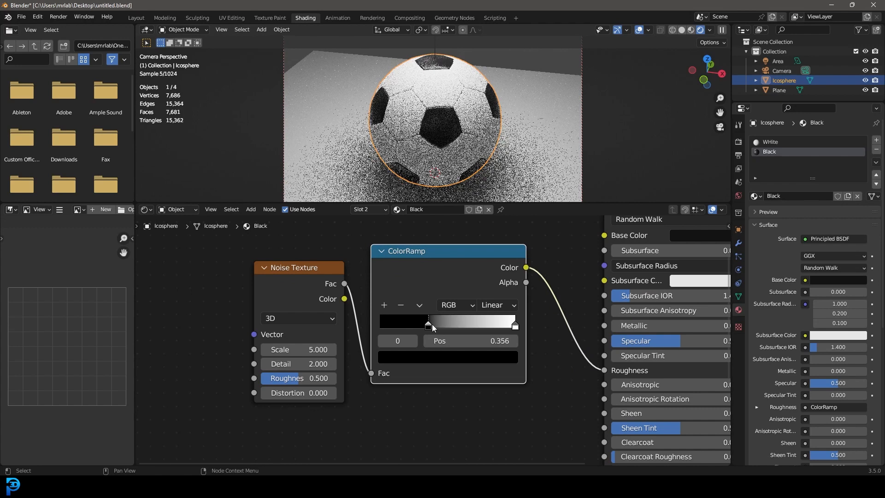
pyautogui.click(514, 325)
pyautogui.moveTo(514, 325); pyautogui.dragTo(458, 326)
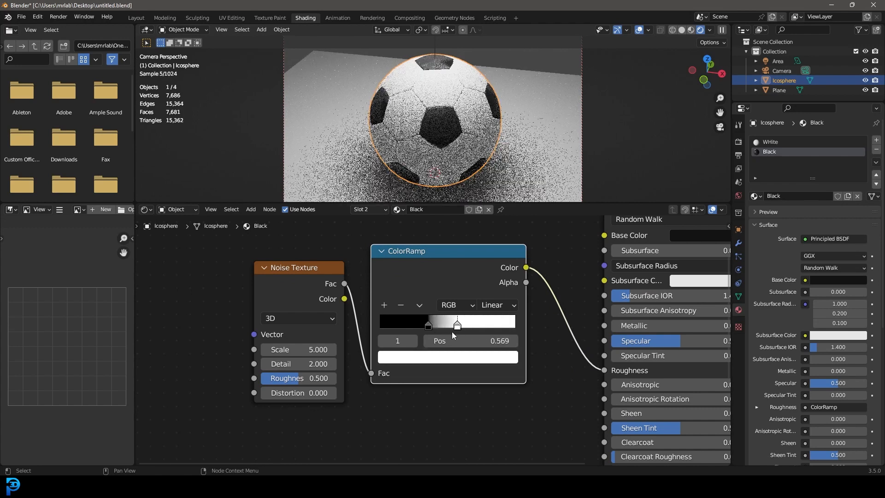
# Step: Set the Noise Texture's Detail to 12 and its Roughness to 12
pyautogui.click(284, 364)
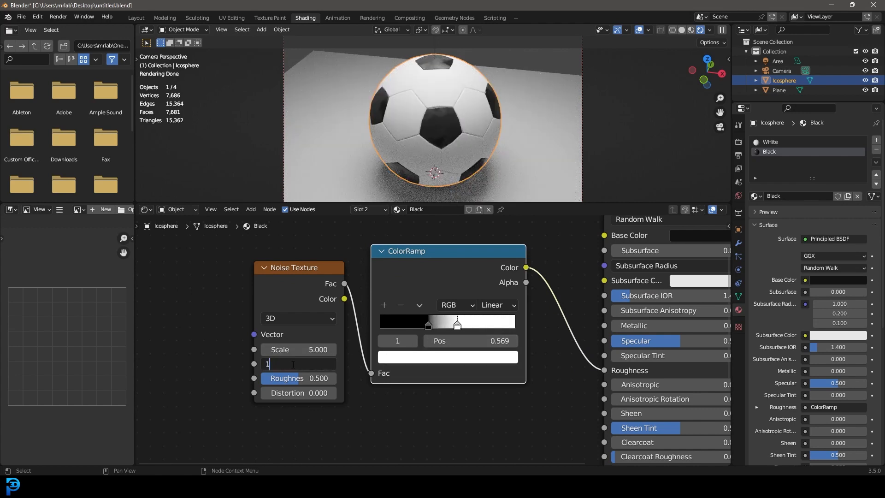
pyautogui.write('12')
pyautogui.press('Return')
pyautogui.click(295, 379)
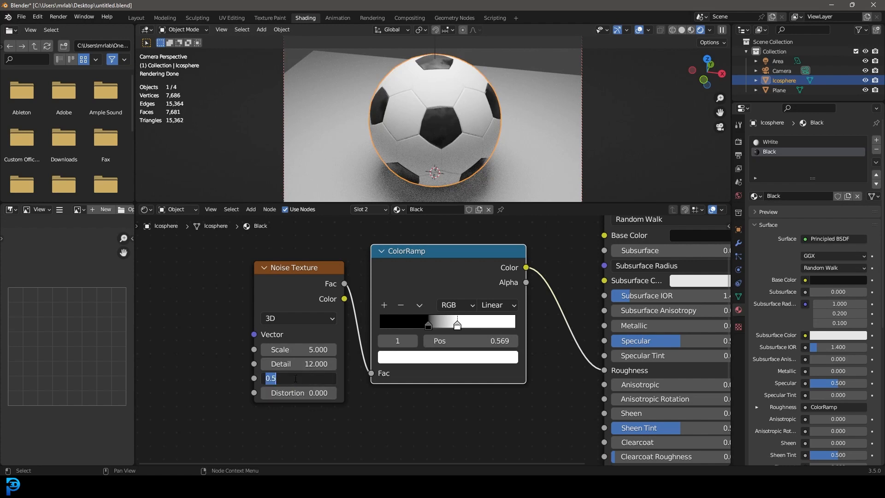
pyautogui.write('12')
pyautogui.press('Return')
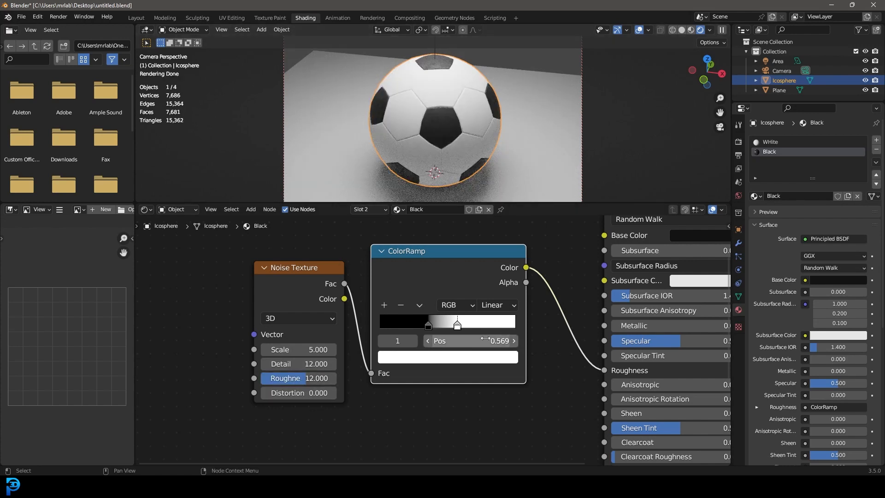
# Step: Shift the ColorRamp's white stop further toward the white end, set the black stop to 0.436, and check the ball's black patches
pyautogui.scroll(2, 432, 335)
pyautogui.moveTo(433, 339); pyautogui.dragTo(510, 340)
pyautogui.moveTo(448, 339); pyautogui.dragTo(453, 338)
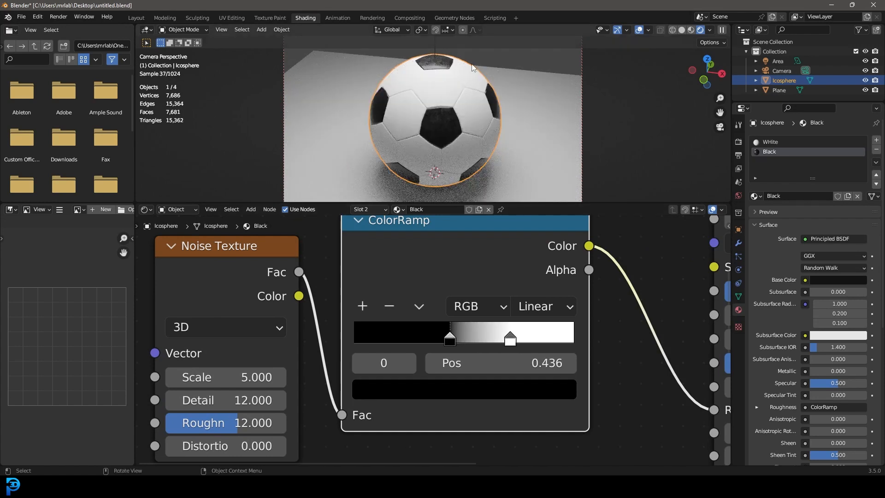
pyautogui.scroll(2, 453, 87)
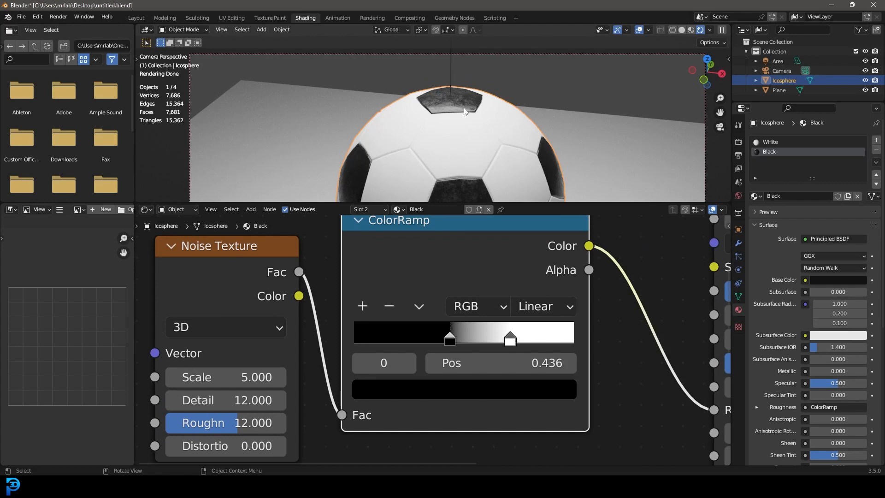
pyautogui.scroll(2, 464, 107)
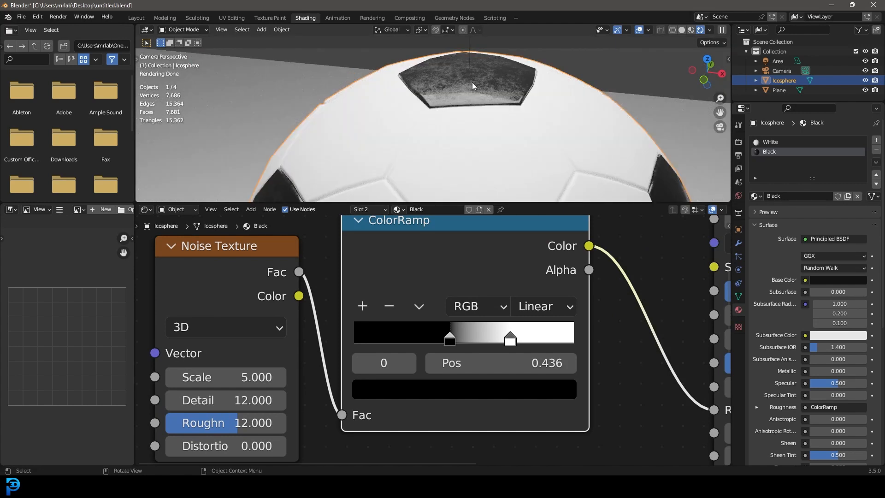
pyautogui.scroll(-2, 468, 155)
pyautogui.scroll(-5, 466, 316)
# Step: Move the Noise Texture and ColorRamp nodes away from the Principled BSDF to make room for another node
pyautogui.moveTo(482, 420); pyautogui.dragTo(379, 304)
pyautogui.press('g')
pyautogui.click(259, 315)
pyautogui.moveTo(433, 335); pyautogui.dragTo(427, 314, button='middle')
pyautogui.scroll(3, 427, 314)
# Step: Add a Bump node, connecting the ColorRamp's Color to its Height and its Normal output to the Principled BSDF's Normal
pyautogui.hotkey('shift', 'a')
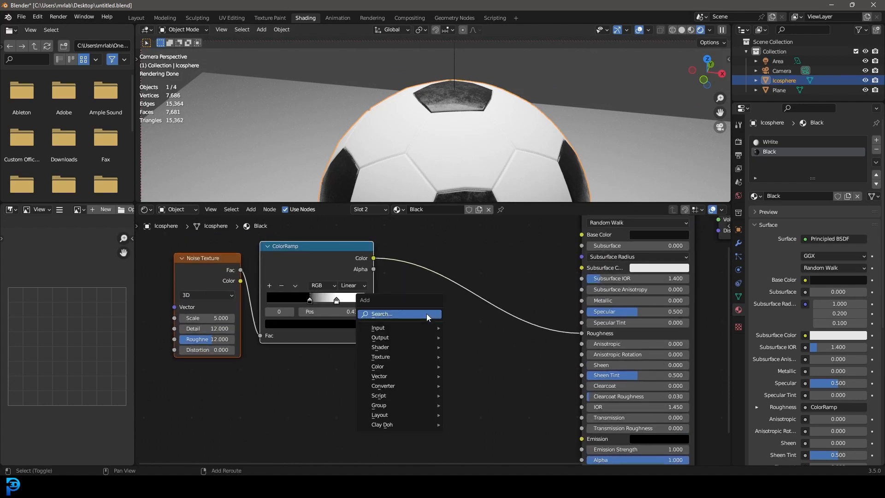
pyautogui.click(427, 313)
pyautogui.write('bump')
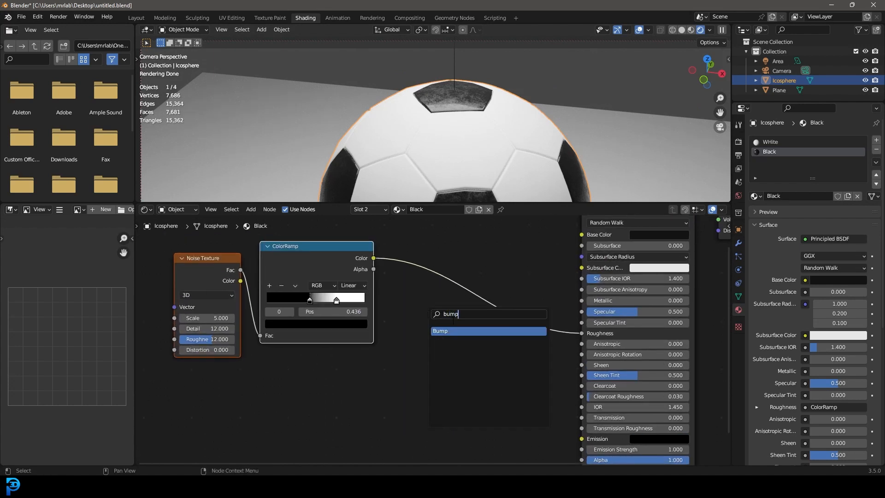
pyautogui.press('Return')
pyautogui.click(453, 320)
pyautogui.moveTo(373, 258); pyautogui.dragTo(425, 382)
pyautogui.moveTo(424, 383); pyautogui.dragTo(331, 295, button='middle')
pyautogui.moveTo(399, 249); pyautogui.dragTo(489, 384)
# Step: Set the Bump node's Strength to 0.05
pyautogui.moveTo(450, 311); pyautogui.dragTo(478, 321, button='middle')
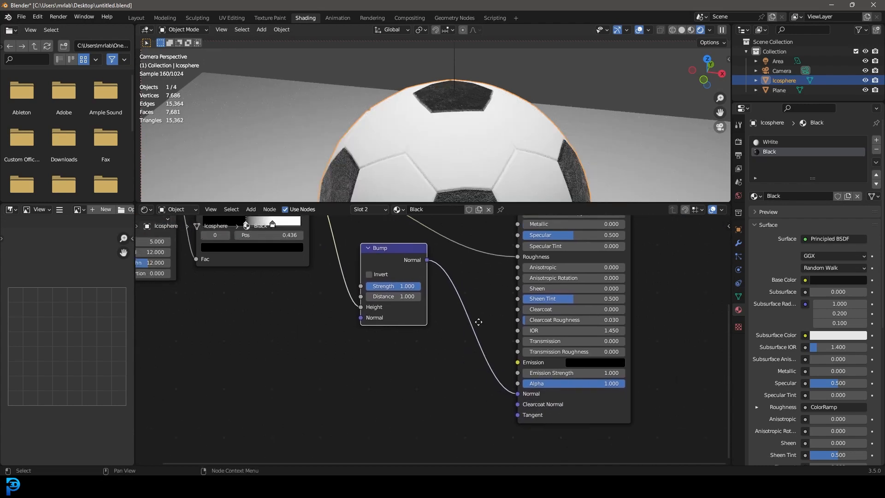
pyautogui.scroll(1, 393, 286)
pyautogui.click(393, 285)
pyautogui.write('0.05')
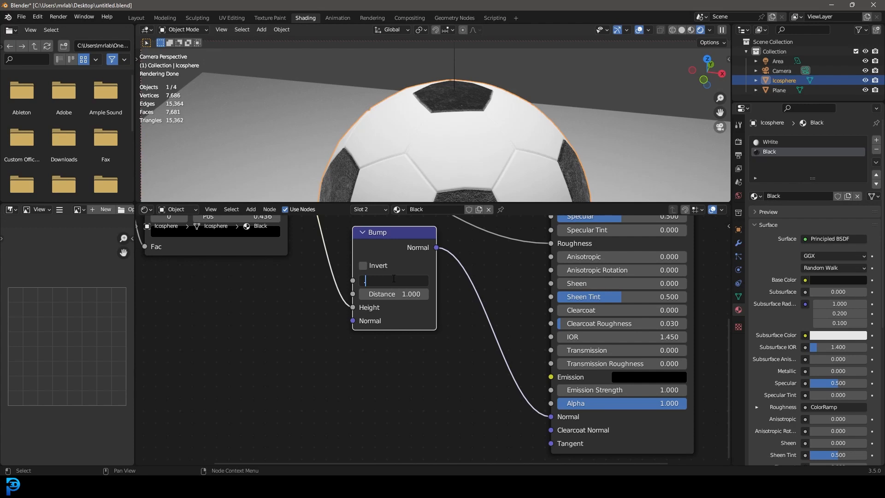
pyautogui.press('Return')
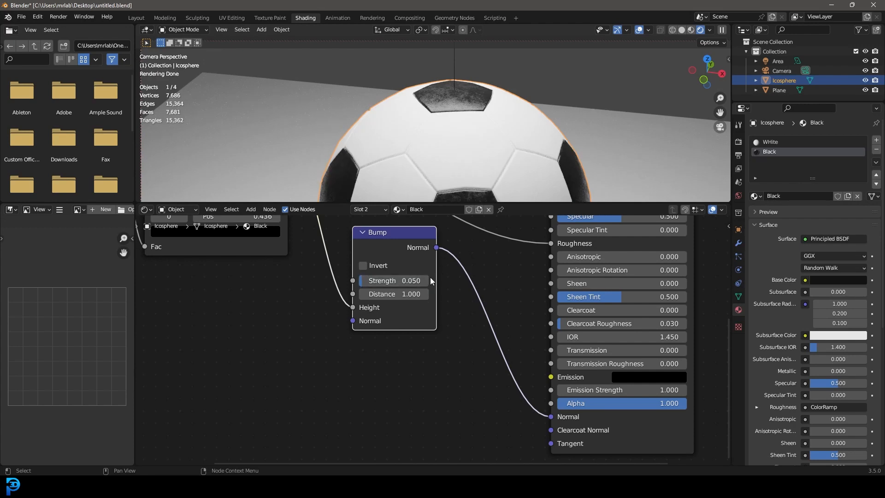
# Step: Select all nodes of the Black material and copy them
pyautogui.scroll(-5, 430, 277)
pyautogui.scroll(2, 358, 335)
pyautogui.moveTo(242, 422); pyautogui.dragTo(618, 229)
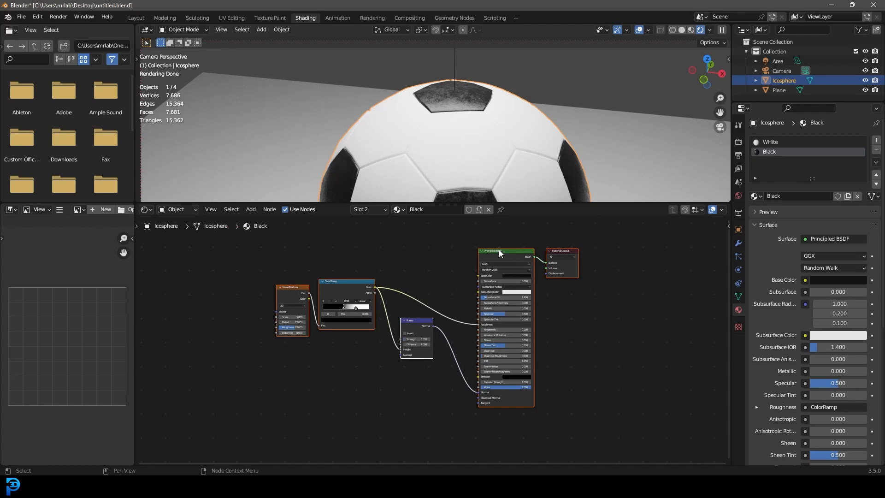
pyautogui.rightClick(427, 251)
pyautogui.click(376, 250)
# Step: Replace all nodes in the WHite material with the copied Black material nodes
pyautogui.click(768, 142)
pyautogui.moveTo(355, 355); pyautogui.dragTo(593, 249)
pyautogui.press('x')
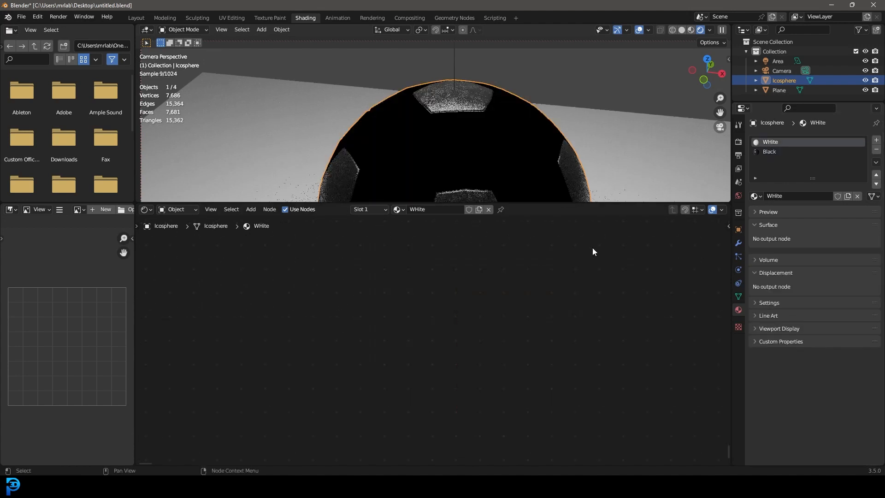
pyautogui.rightClick(441, 272)
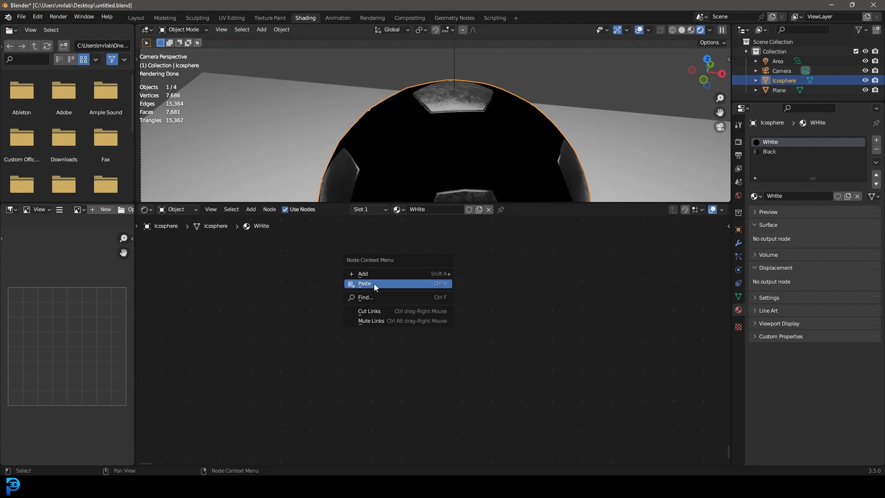
pyautogui.click(374, 283)
pyautogui.moveTo(398, 269); pyautogui.dragTo(359, 370, button='middle')
# Step: Set the WHite material's base color to a warm off-white with hue 0.059, saturation 0.213 and value 0.911
pyautogui.scroll(8, 350, 359)
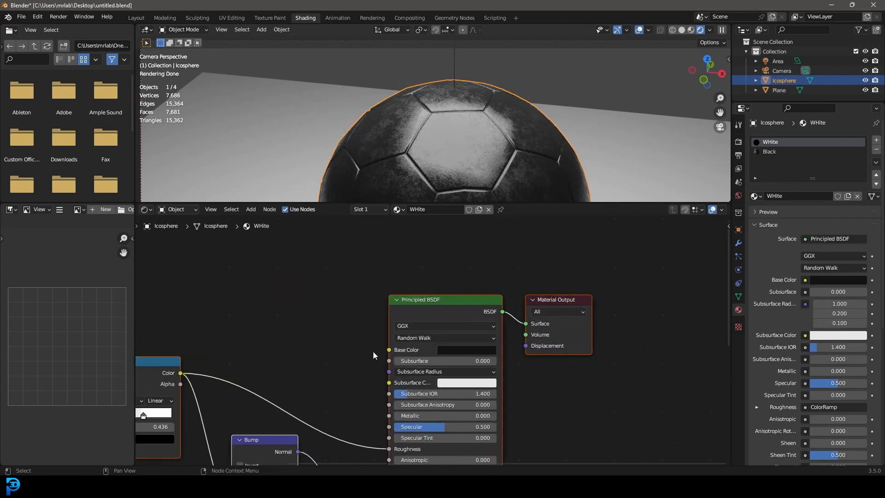
pyautogui.click(463, 351)
pyautogui.click(534, 190)
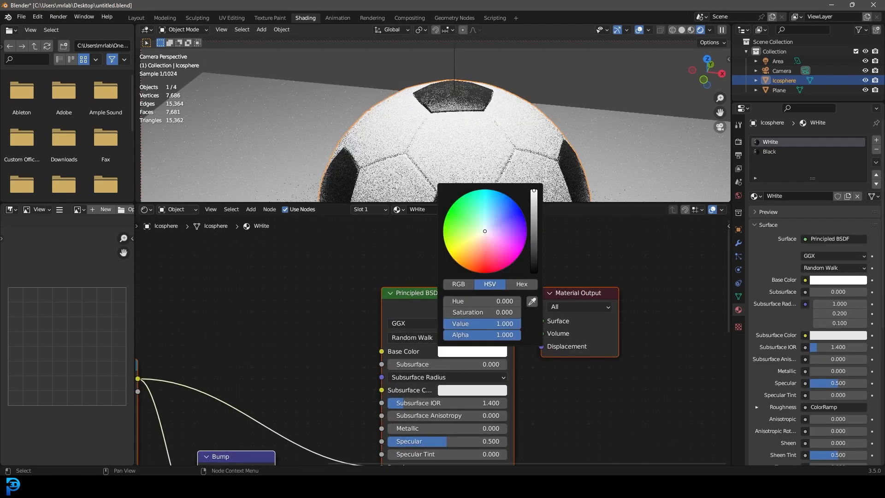
pyautogui.click(483, 234)
pyautogui.moveTo(534, 191); pyautogui.dragTo(534, 192)
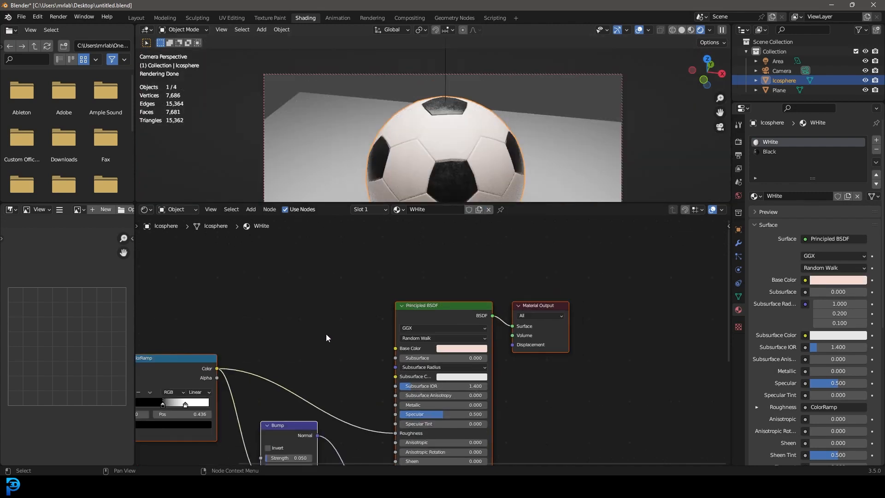
# Step: Look over the whole ball, switch the viewport to solid shading, and save the scene
pyautogui.scroll(-2, 325, 337)
pyautogui.moveTo(318, 352); pyautogui.dragTo(385, 266, button='middle')
pyautogui.scroll(-2, 492, 121)
pyautogui.keyDown('shift'); pyautogui.moveTo(490, 152); pyautogui.dragTo(502, 102, button='middle'); pyautogui.keyUp('shift')
pyautogui.scroll(1, 502, 102)
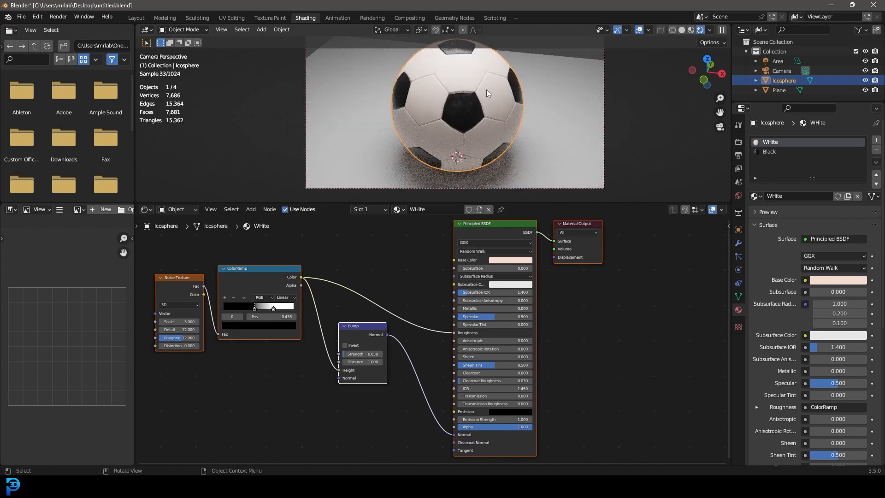
pyautogui.press('z')
pyautogui.click(528, 123)
pyautogui.hotkey('ctrl', 's')
# Step: Render the image and inspect the ball up close and at full frame
pyautogui.click(56, 17)
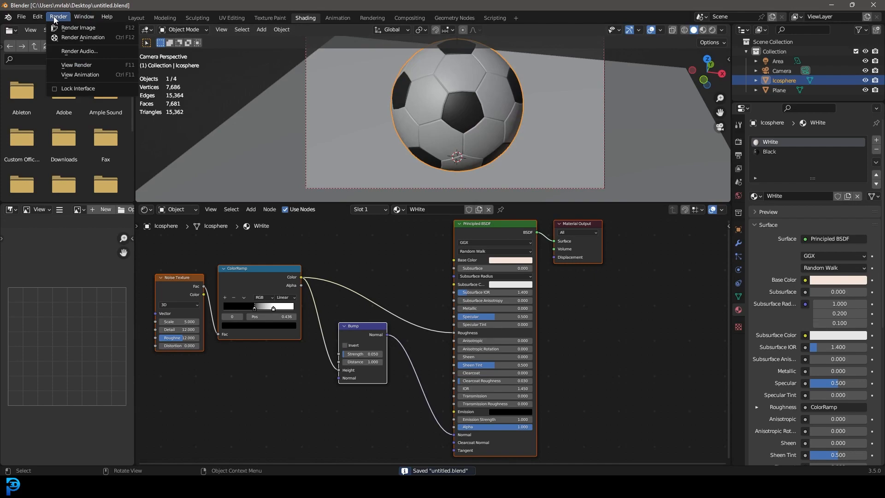
pyautogui.click(76, 28)
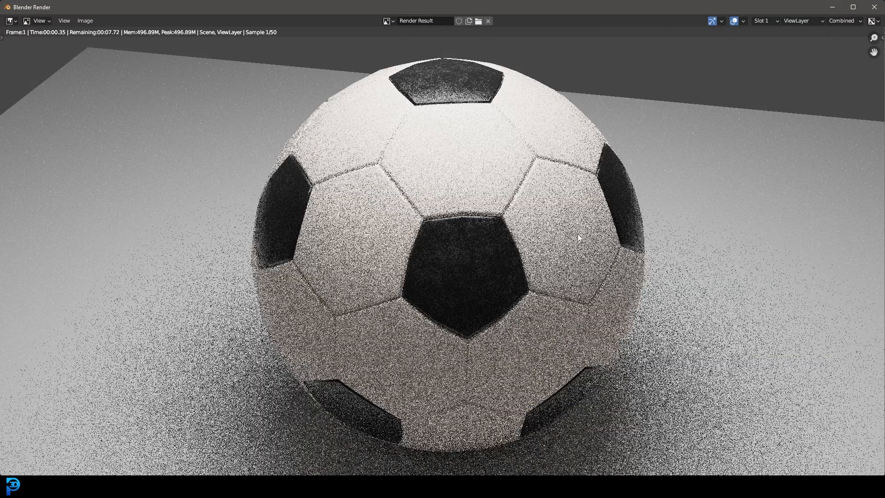
pyautogui.scroll(2, 629, 257)
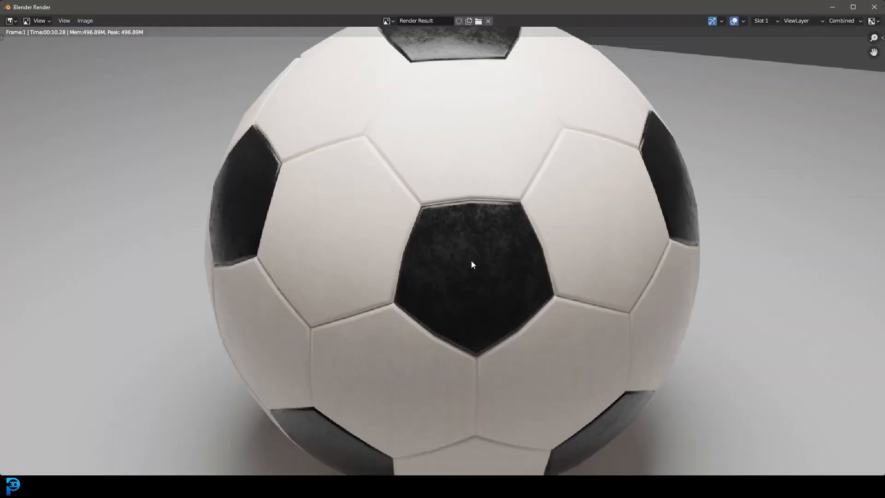
pyautogui.moveTo(521, 255)
pyautogui.mouseDown(button='middle')
pyautogui.moveTo(513, 310)
pyautogui.moveTo(505, 247)
pyautogui.mouseUp(button='middle')
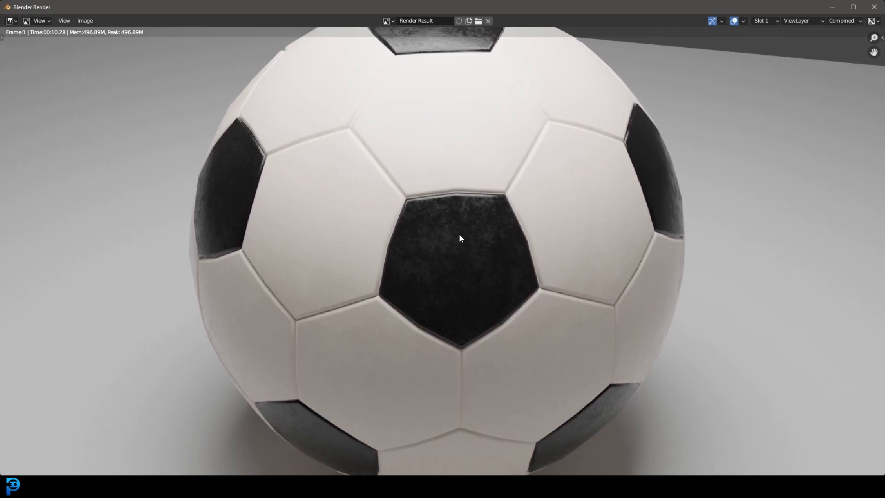
pyautogui.press('Home')
pyautogui.moveTo(477, 222); pyautogui.dragTo(480, 228, button='middle')
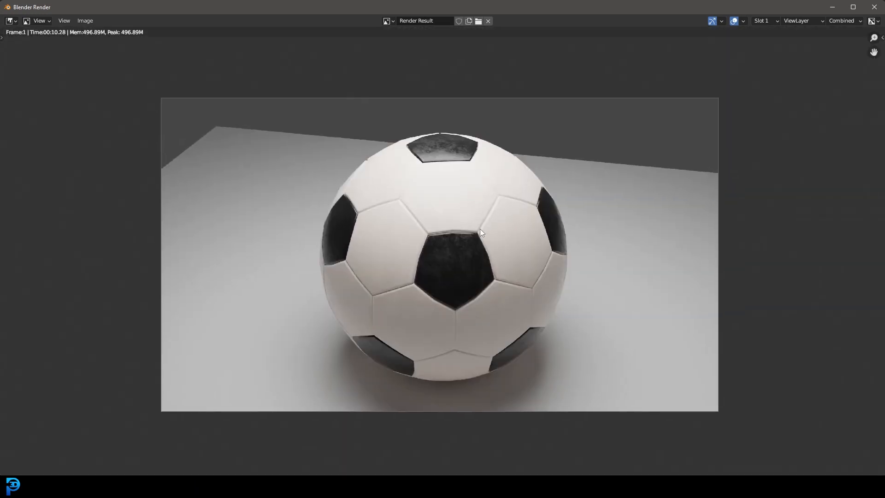